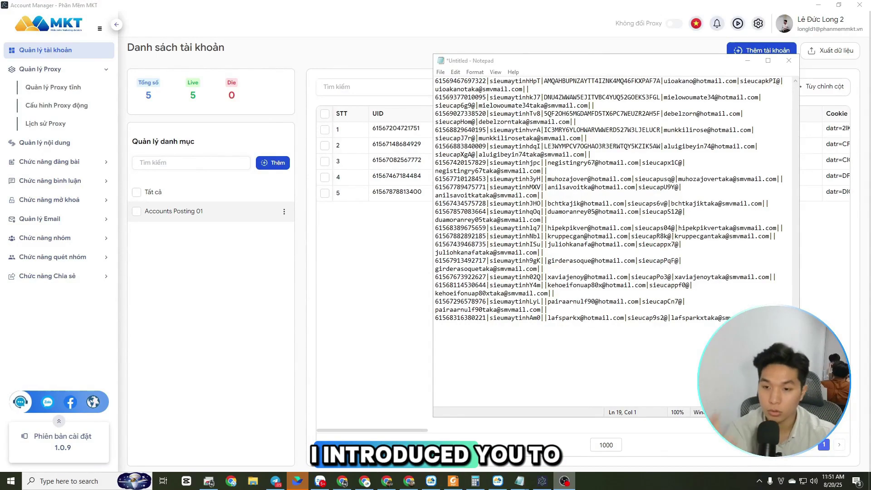
Switch the interface language to English and collapse the Proxy Manager sidebar section
left_click(696, 28)
left_click(683, 69)
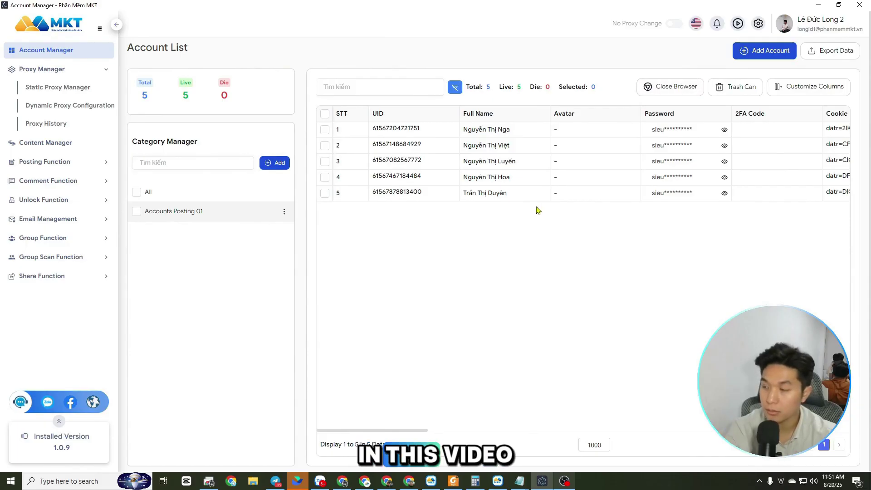
left_click(41, 71)
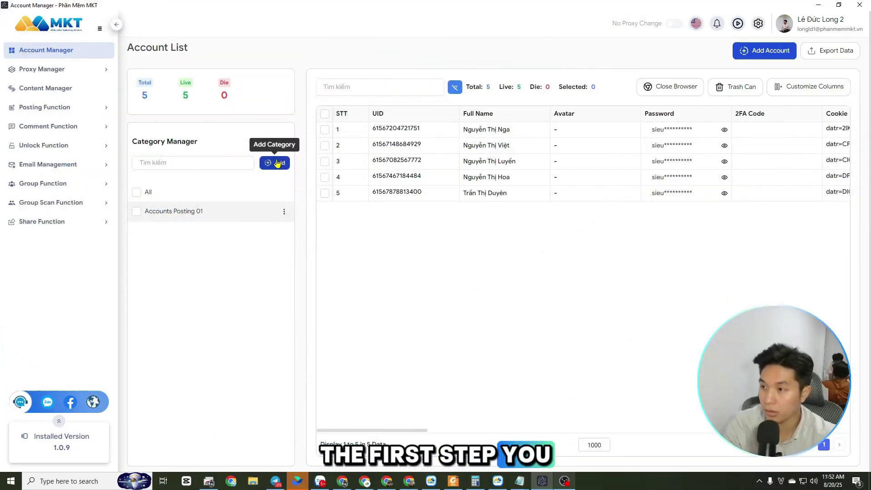
Add a new account category named 'Accounts Posting 02' in Category Manager
left_click(275, 162)
left_click(389, 250)
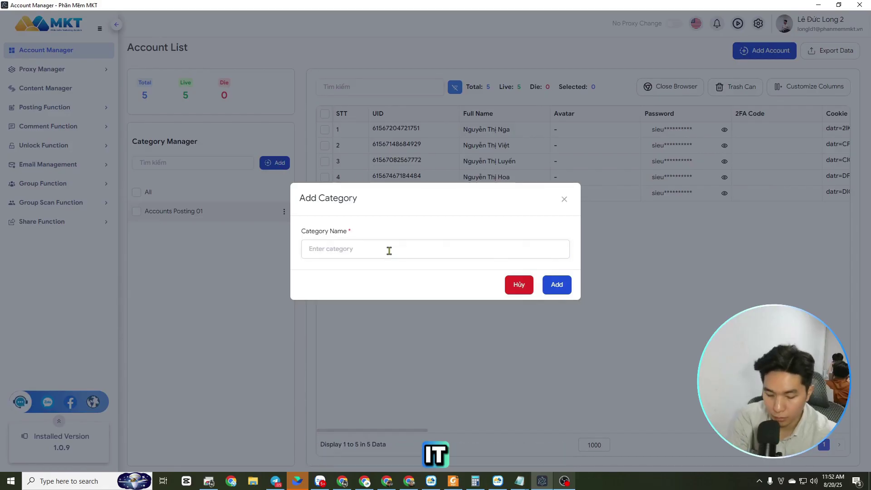
type("A")
key("BackSpace")
type("A")
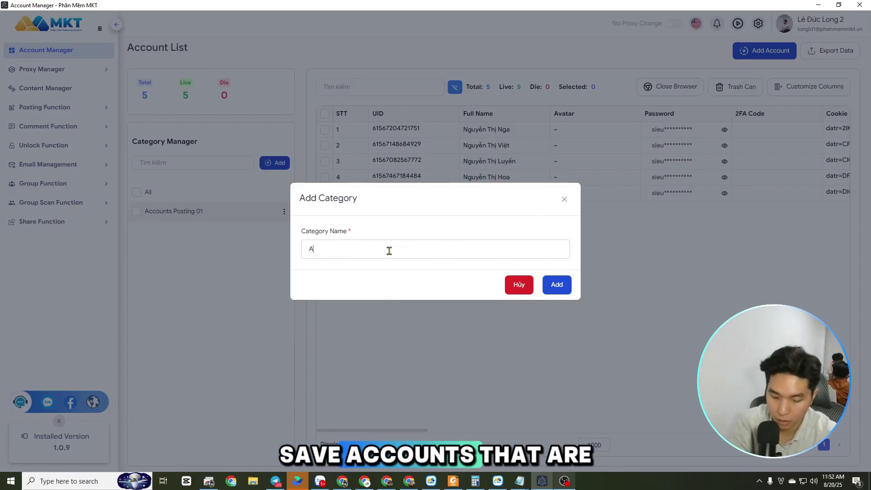
type("ccounts Posting 02")
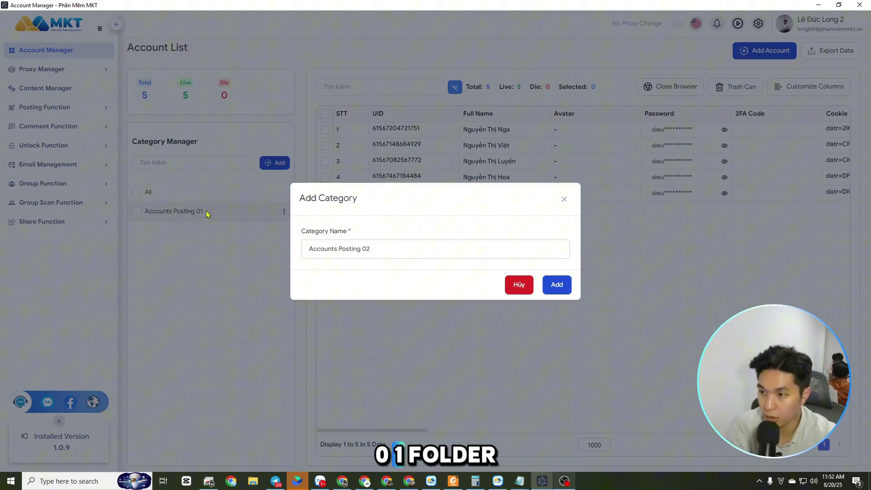
left_click(558, 287)
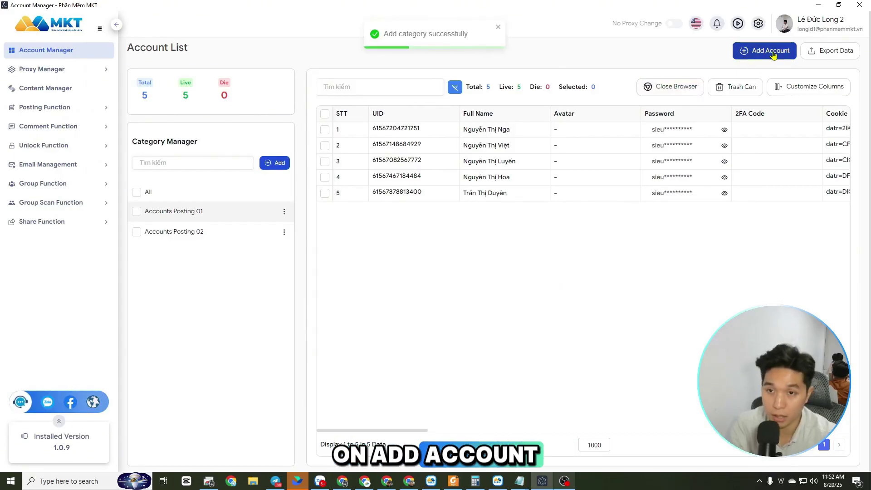
Open the Add Account form and select all the account lines in Notepad
left_click(772, 53)
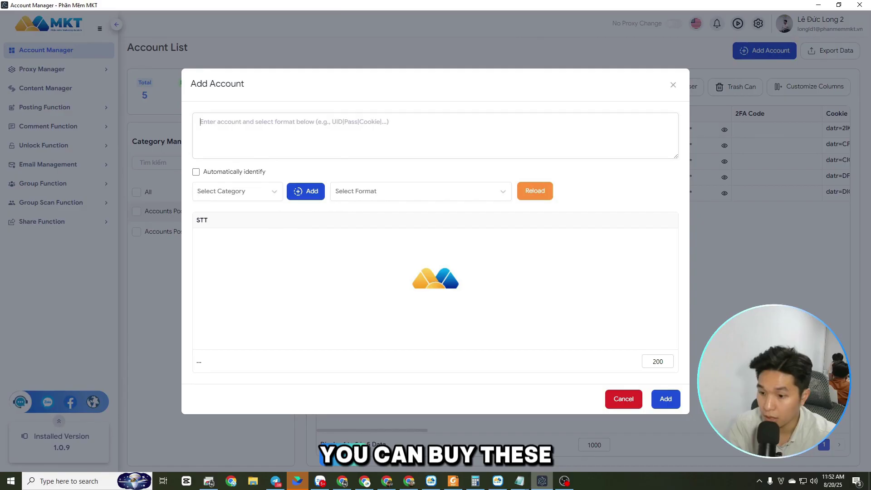
left_click(520, 482)
left_click(637, 419)
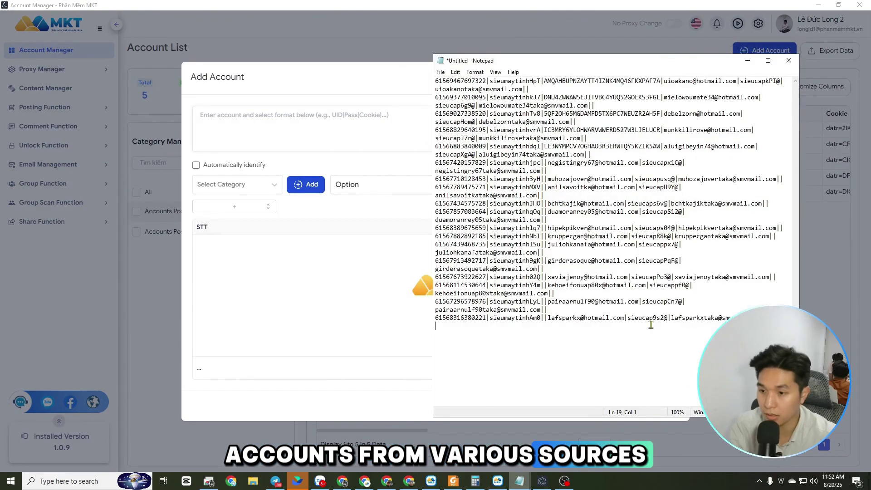
left_click_drag(454, 326, 672, 81)
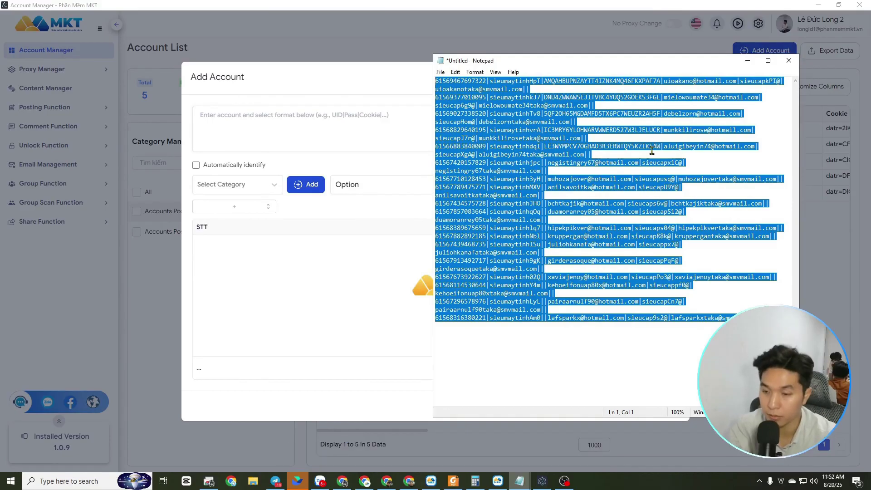
left_click(757, 61)
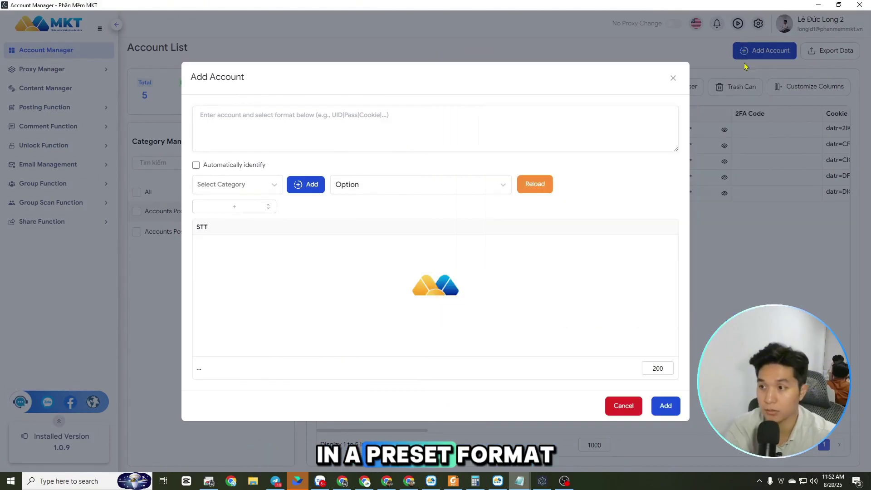
Paste the account lines into the Add Account text box, removing the trailing empty line
left_click(302, 113)
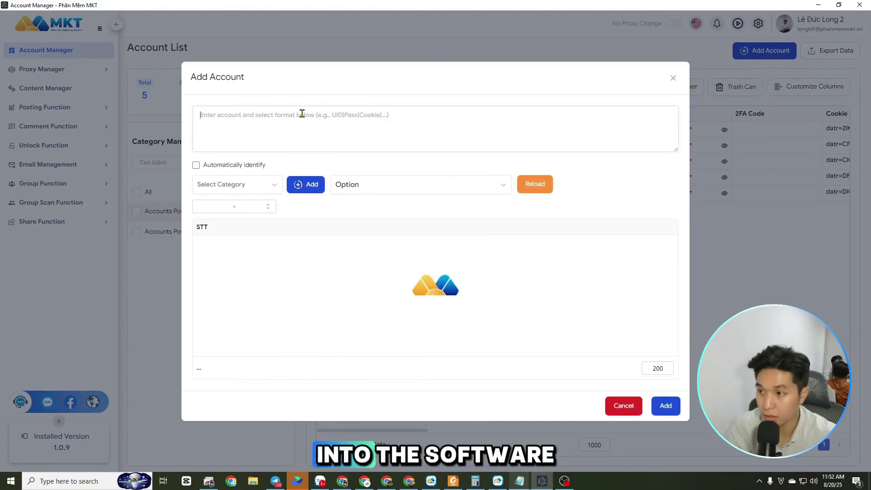
key("ctrl+v")
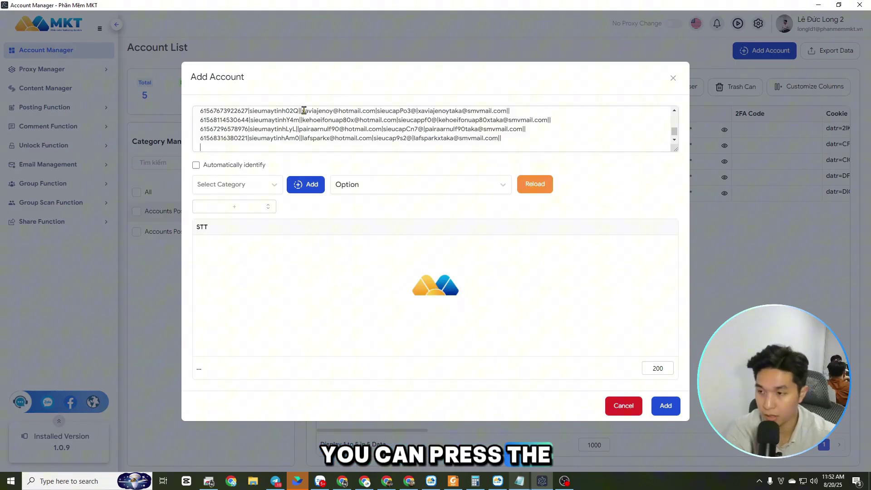
key("BackSpace")
scroll(401, 126, "up", 5)
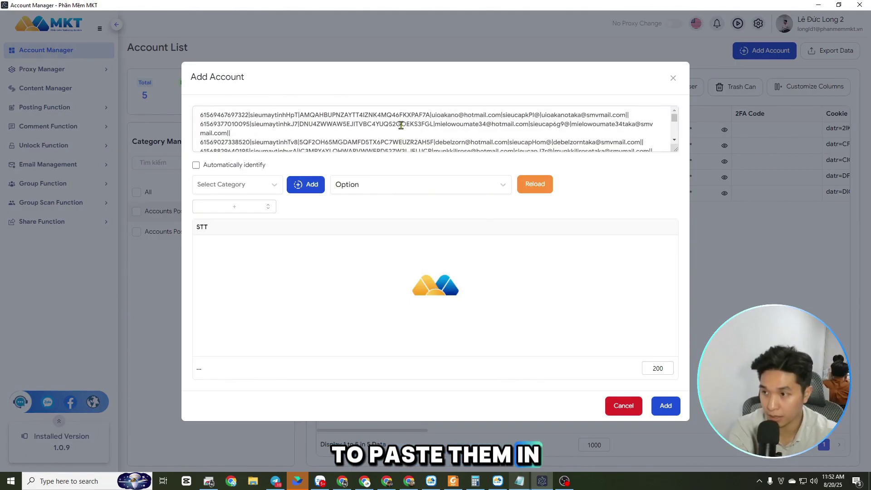
left_click(227, 185)
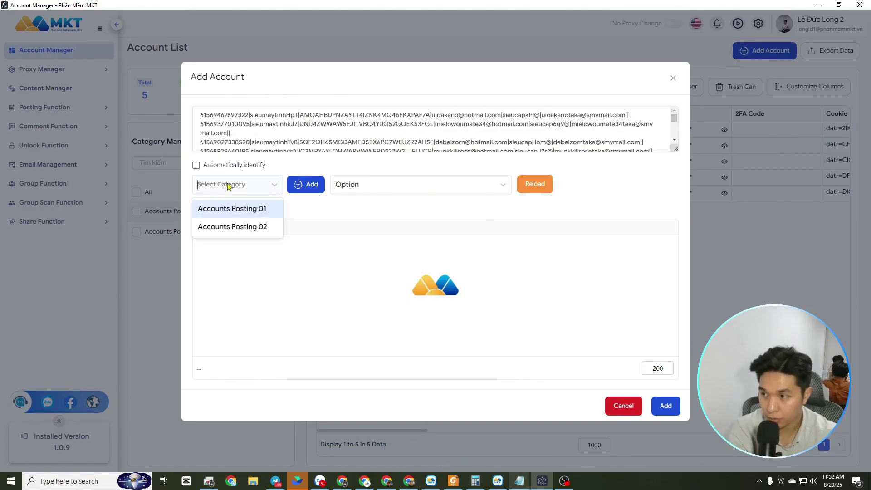
Put the imported accounts into the Accounts Posting 02 category, without a preset format
left_click(247, 228)
left_click(386, 188)
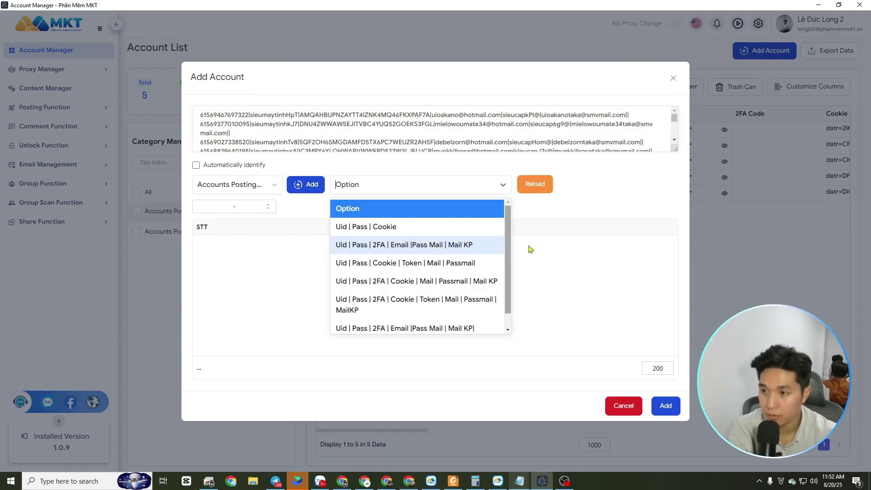
left_click(457, 215)
Map the first three columns as UID, Password and 2FA Code
left_click(230, 208)
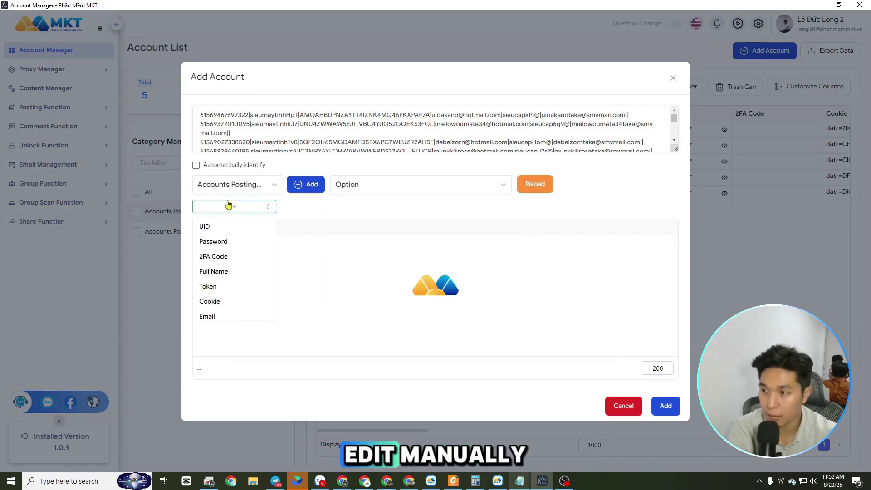
left_click(226, 232)
scroll(278, 237, "down", 3)
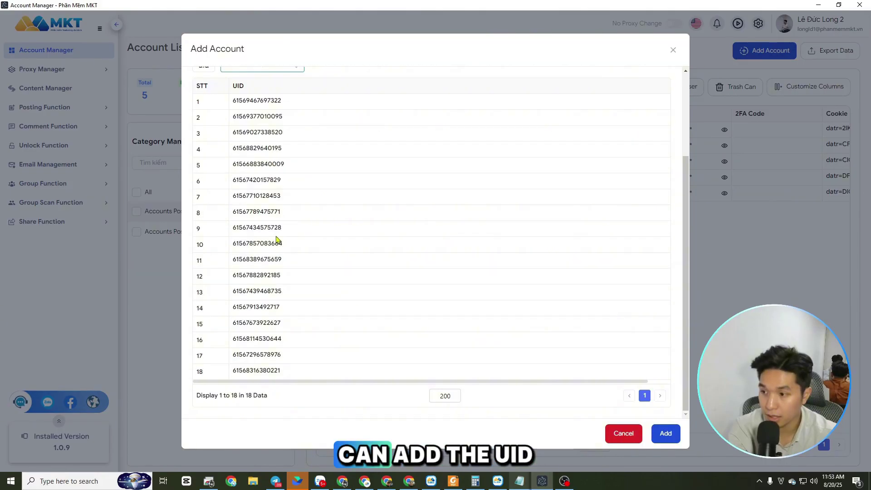
scroll(284, 250, "up", 3)
left_click(279, 179)
left_click(249, 216)
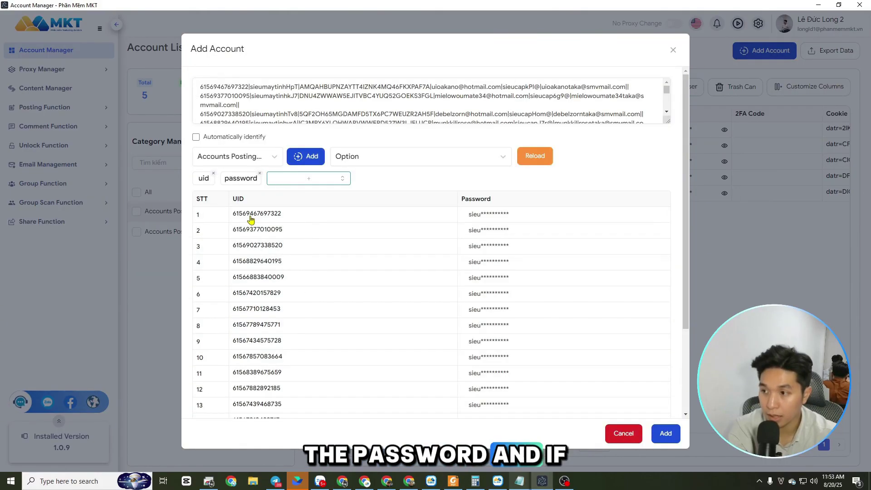
left_click(297, 179)
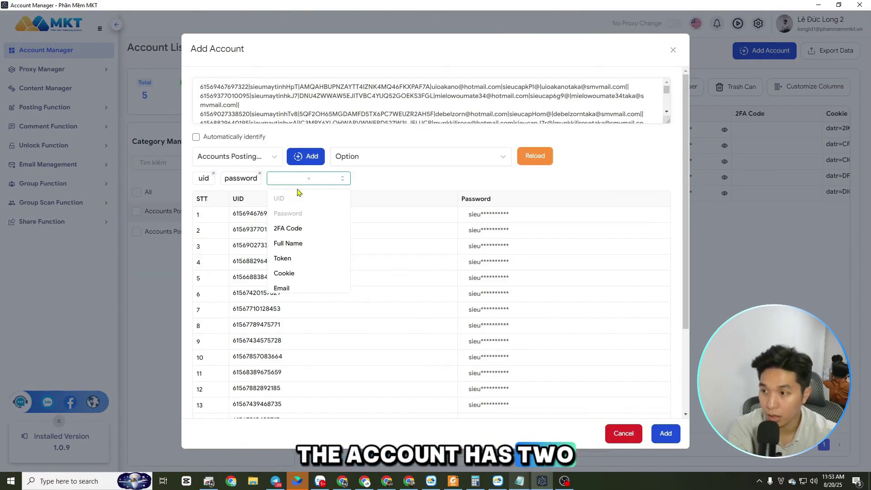
left_click(298, 230)
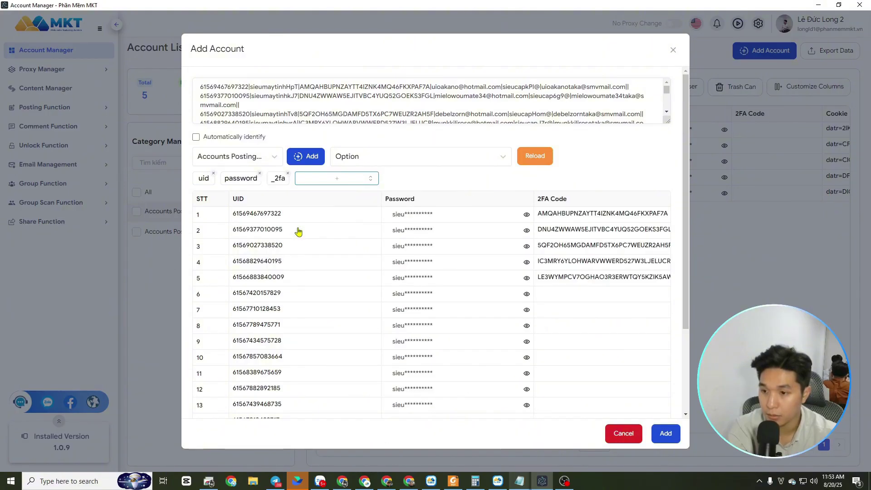
Map columns four to six as Email, Email Password and Recovery Email
left_click(324, 183)
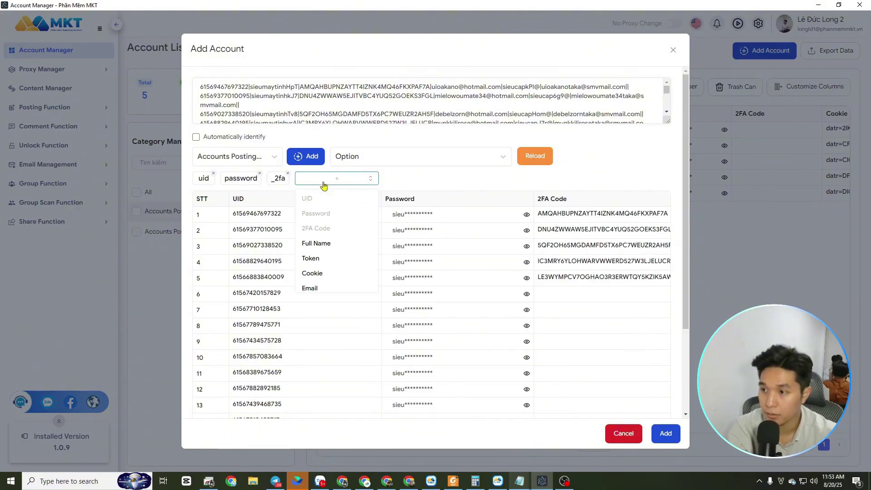
scroll(327, 261, "down", 2)
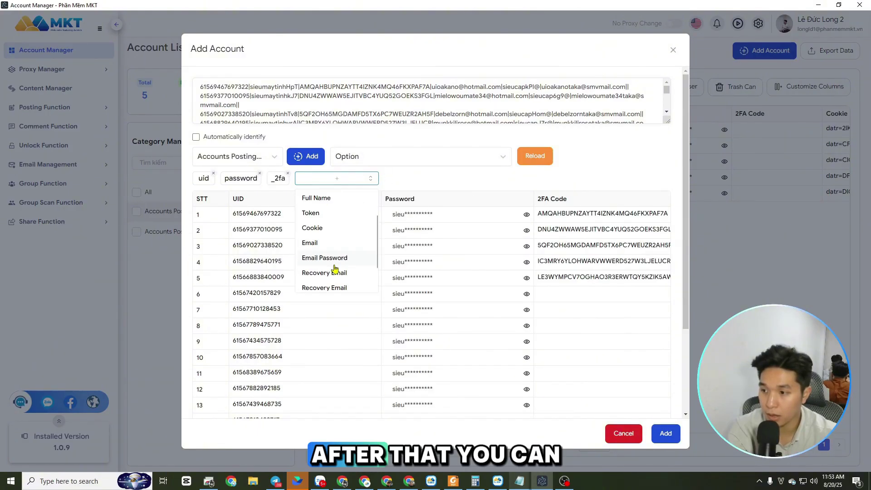
left_click(321, 245)
left_click(381, 179)
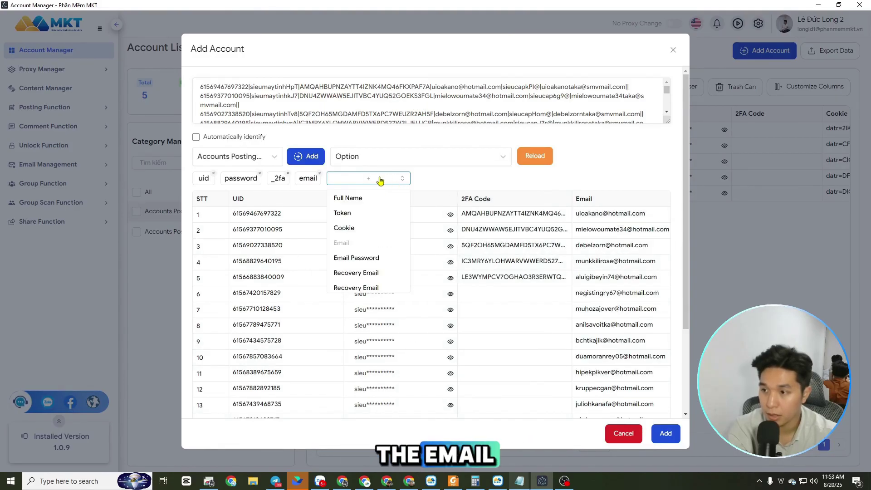
left_click(361, 259)
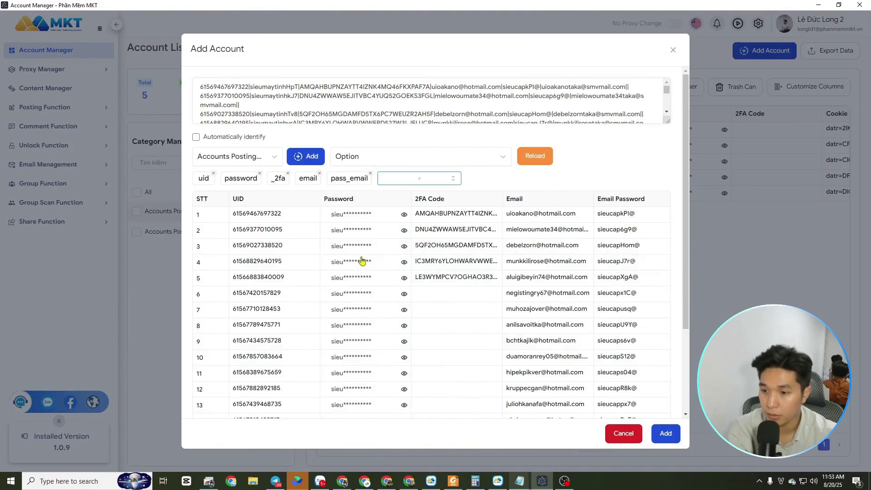
left_click(419, 178)
left_click(422, 274)
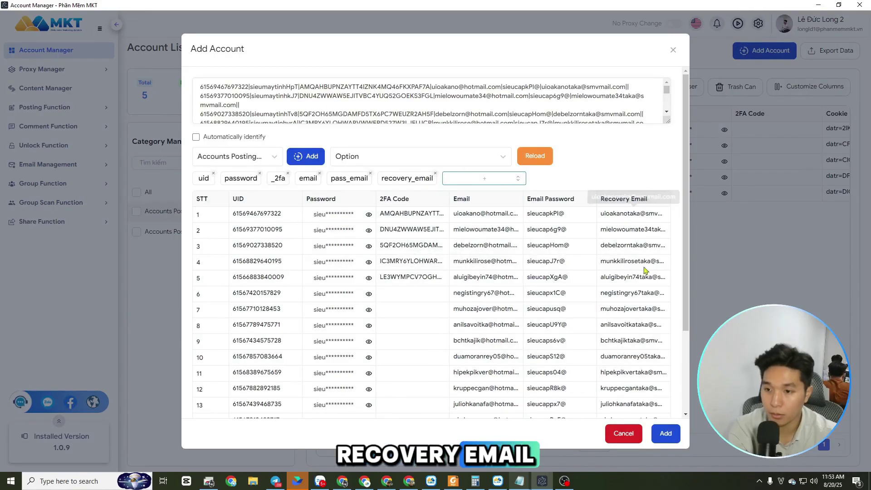
left_click(673, 435)
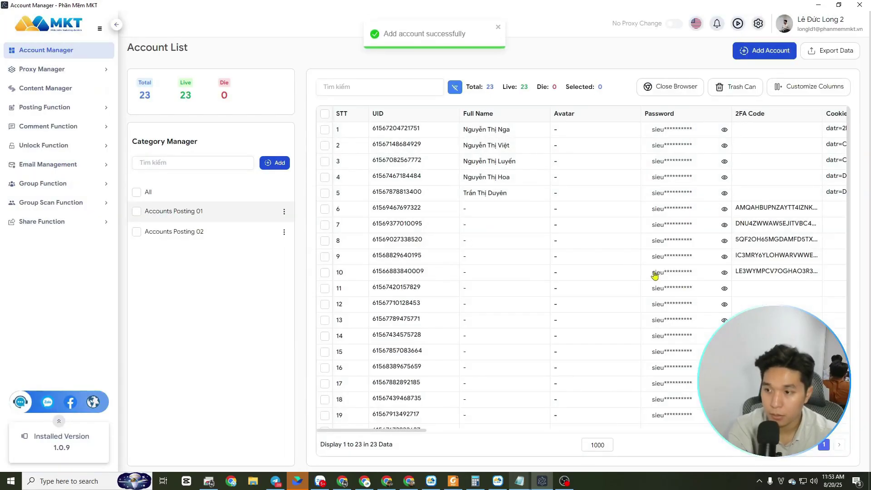
scroll(522, 257, "down", 2)
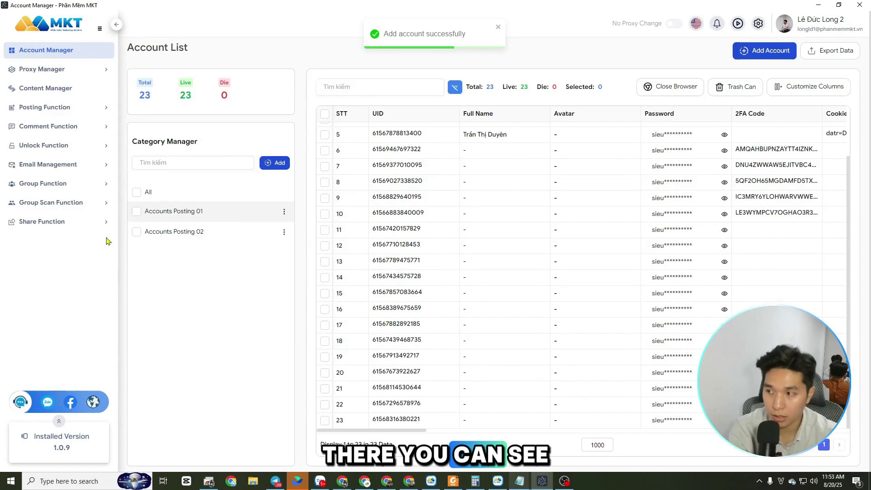
left_click(136, 232)
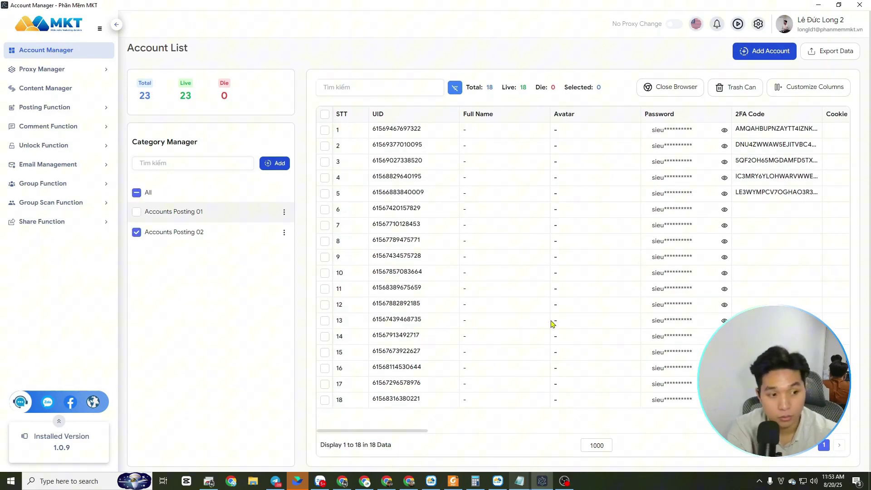
scroll(488, 433, "right", 5)
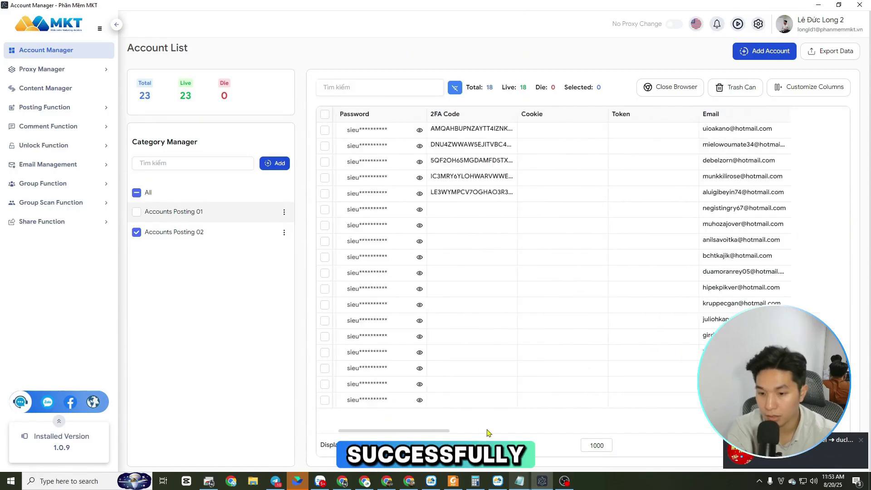
scroll(489, 432, "right", 3)
left_click(760, 482)
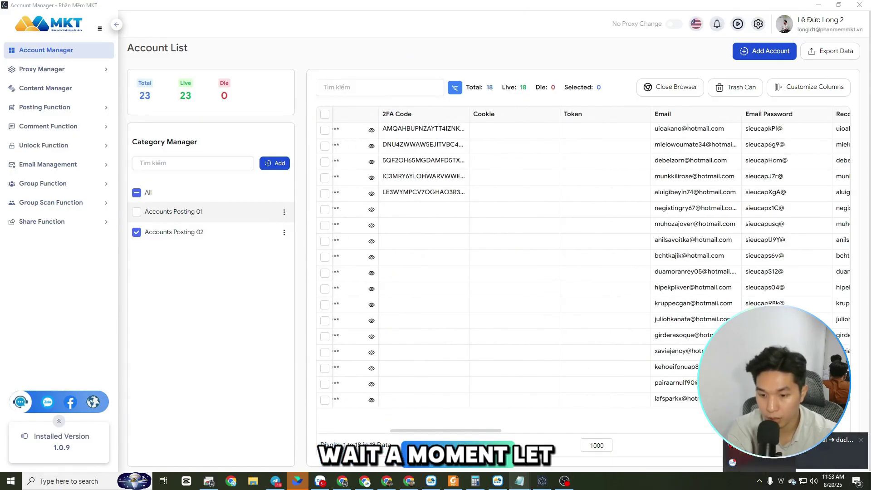
left_click(835, 454)
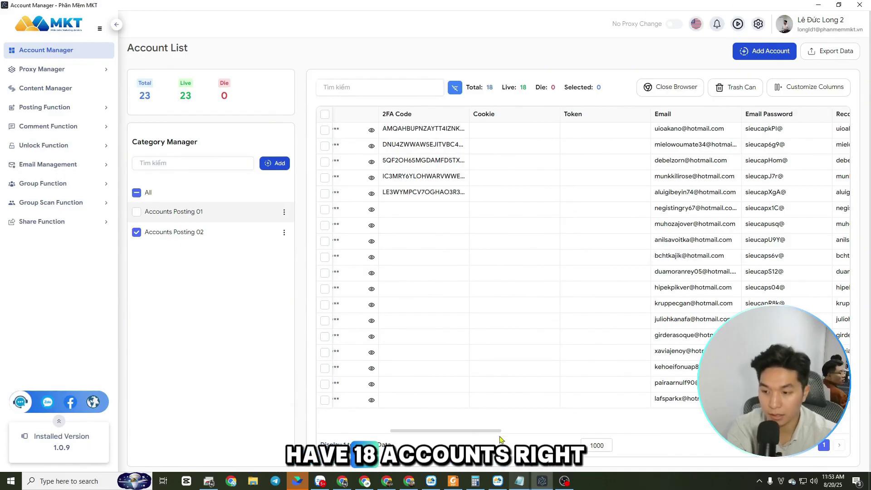
left_click_drag(499, 434, 387, 414)
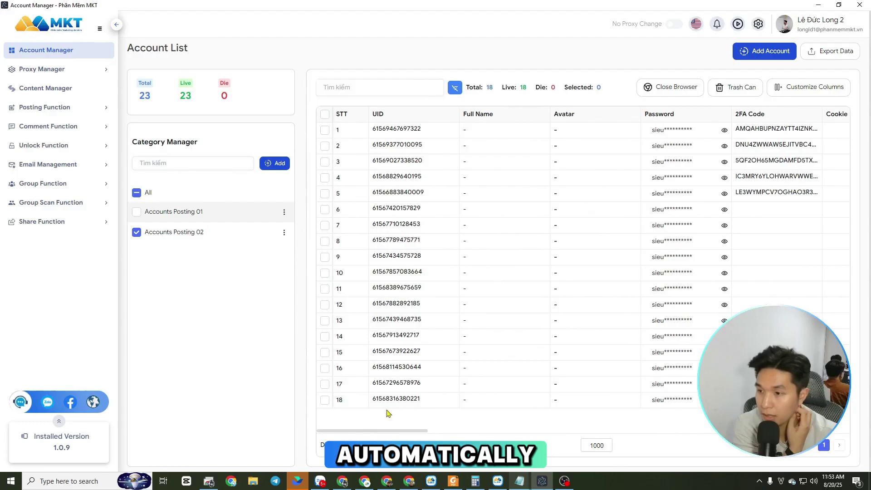
left_click(59, 69)
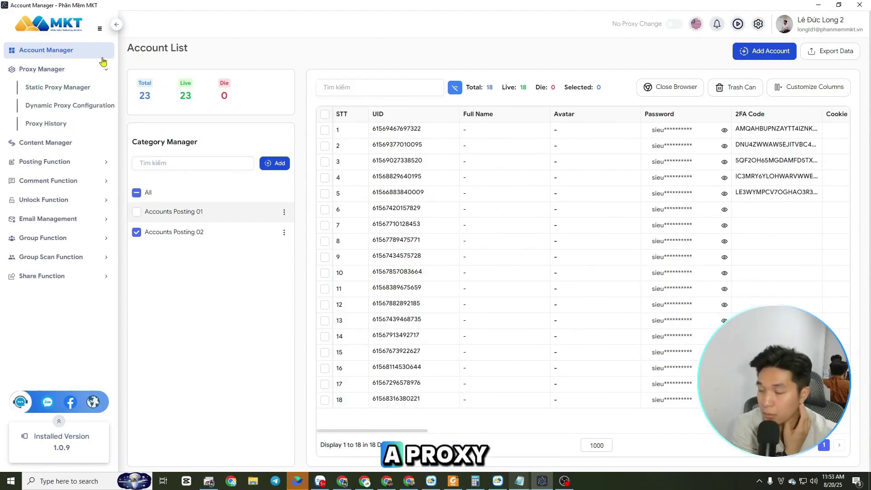
left_click(62, 72)
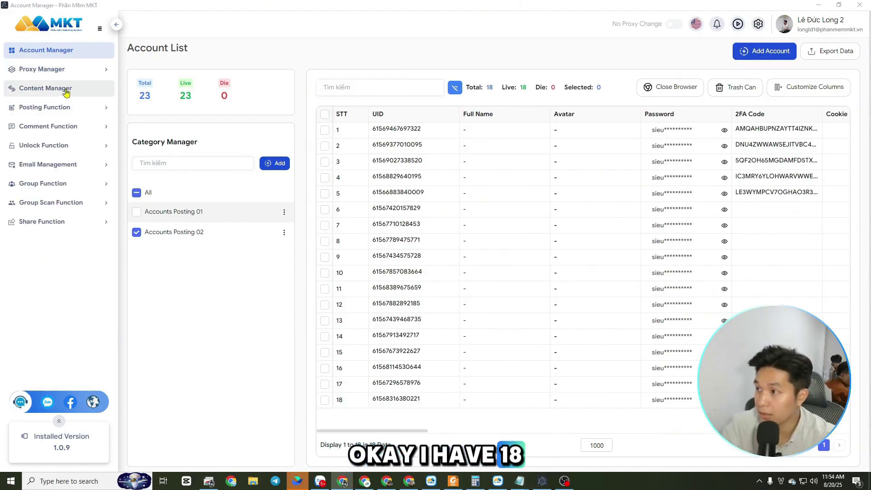
Expand Proxy Manager, open Static Proxy Manager and untick all five existing proxies
left_click(59, 73)
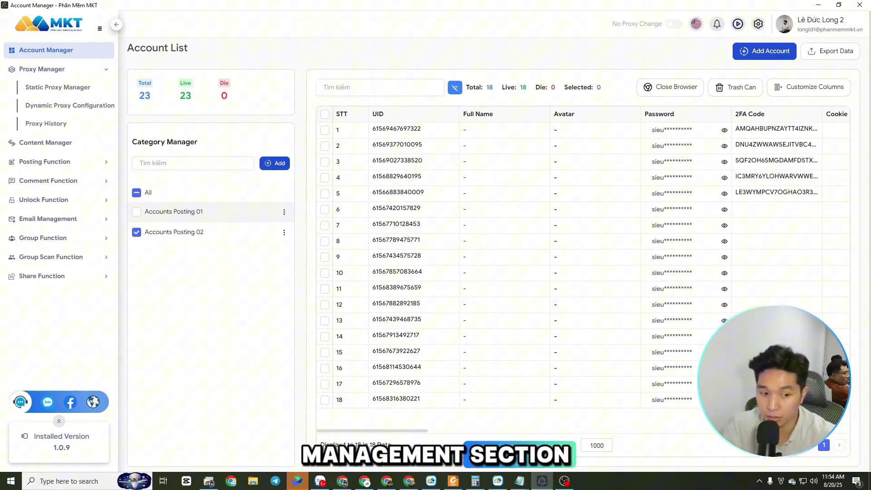
left_click(59, 89)
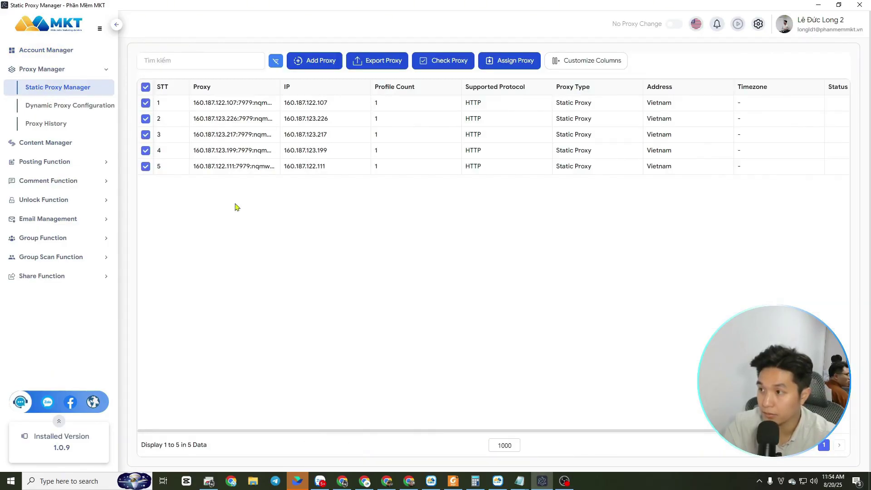
left_click(145, 88)
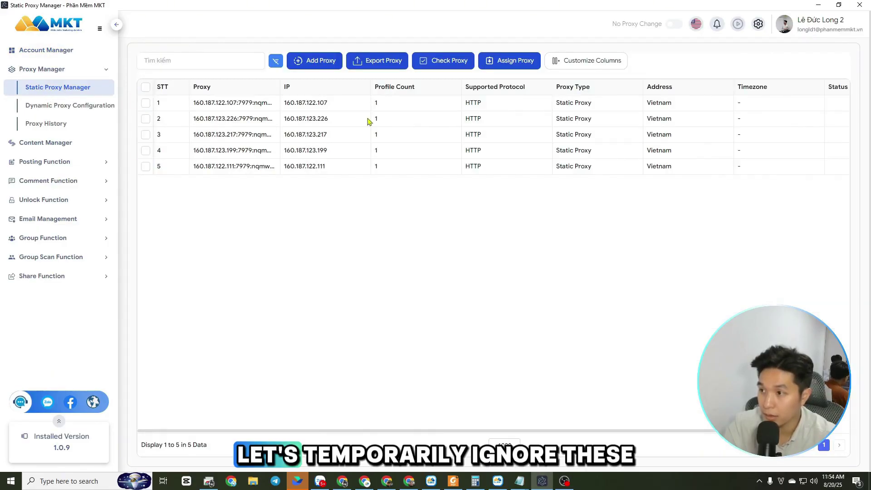
Paste the 18 copied proxy lines into the Add Proxy dialog
left_click(312, 62)
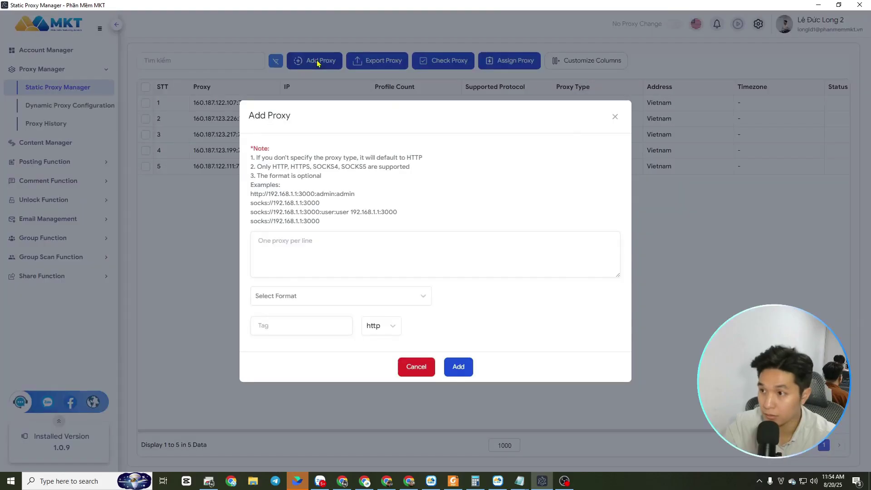
left_click(302, 245)
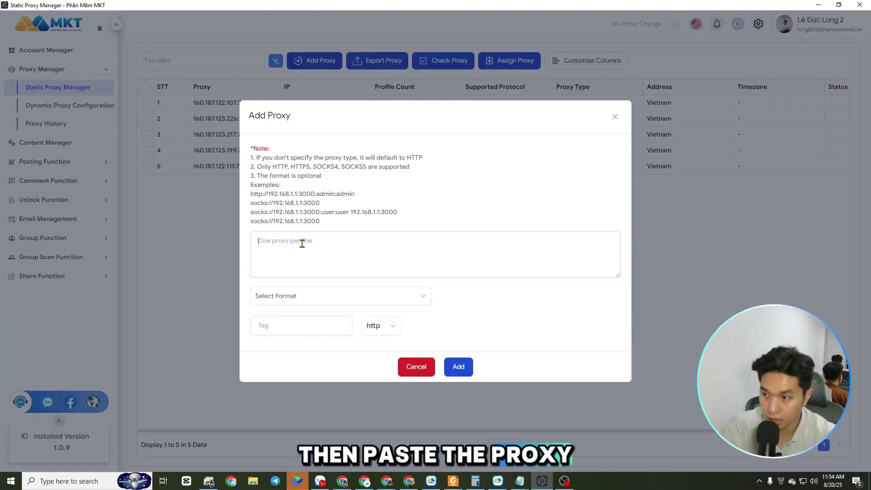
key("ctrl+v")
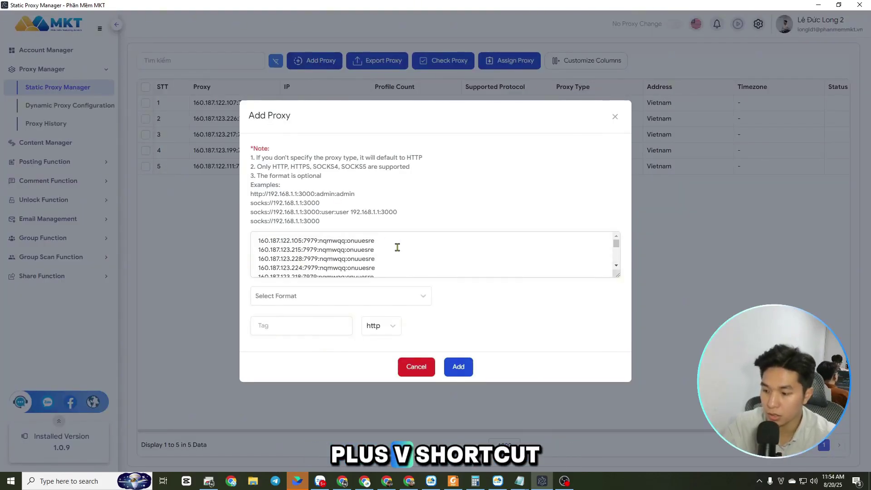
scroll(391, 246, "down", 4)
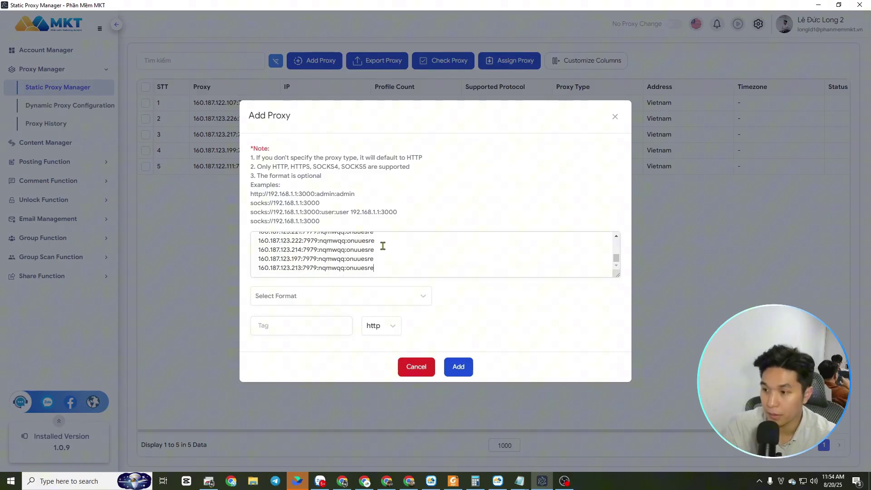
Add the proxies using Host | Port | User Name | Password format and http protocol
left_click(345, 295)
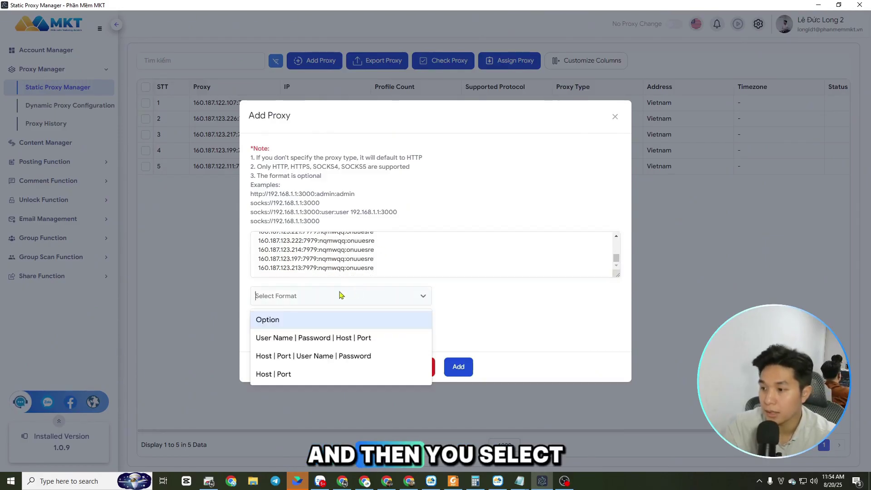
left_click(302, 357)
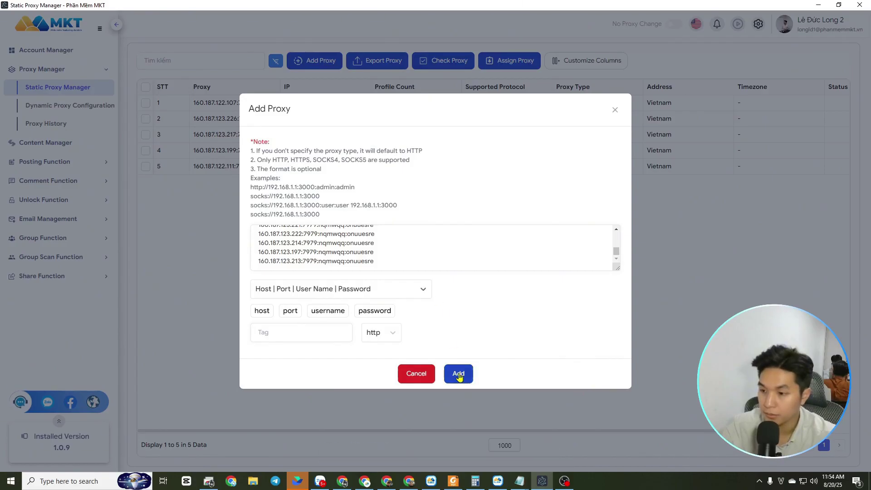
left_click(389, 338)
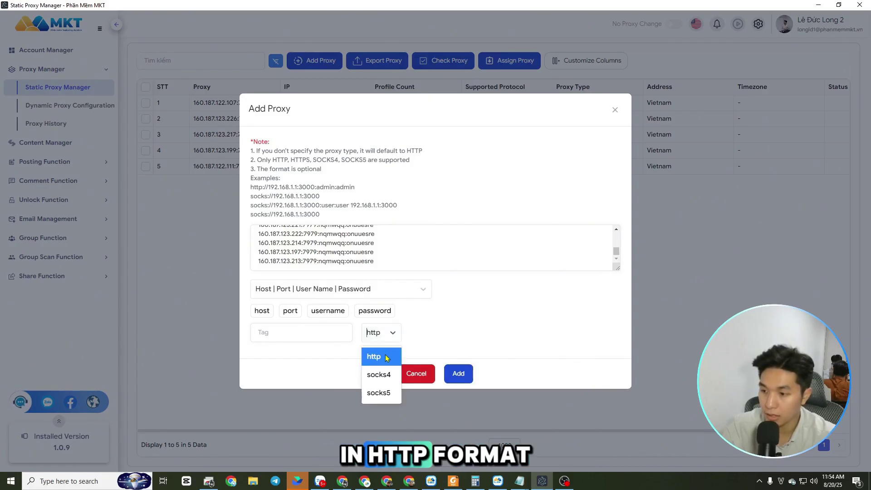
left_click(387, 357)
left_click(467, 371)
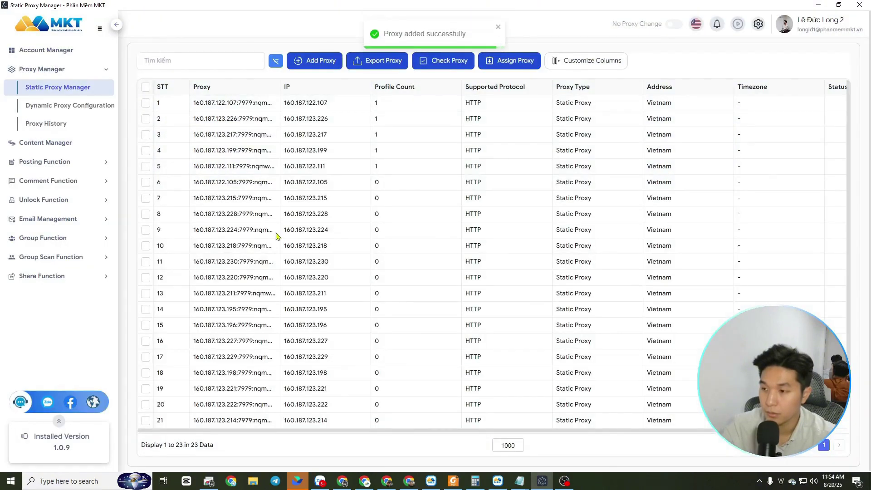
scroll(277, 236, "down", 1)
scroll(288, 391, "up", 1)
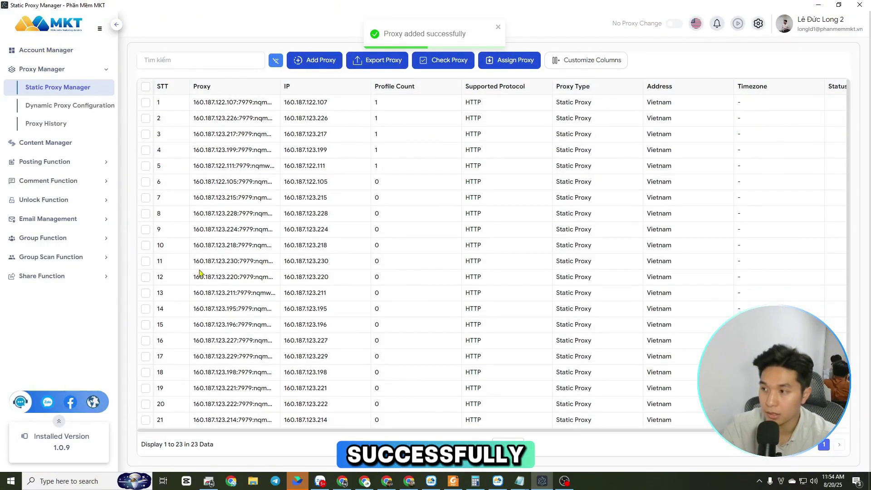
scroll(173, 406, "down", 1)
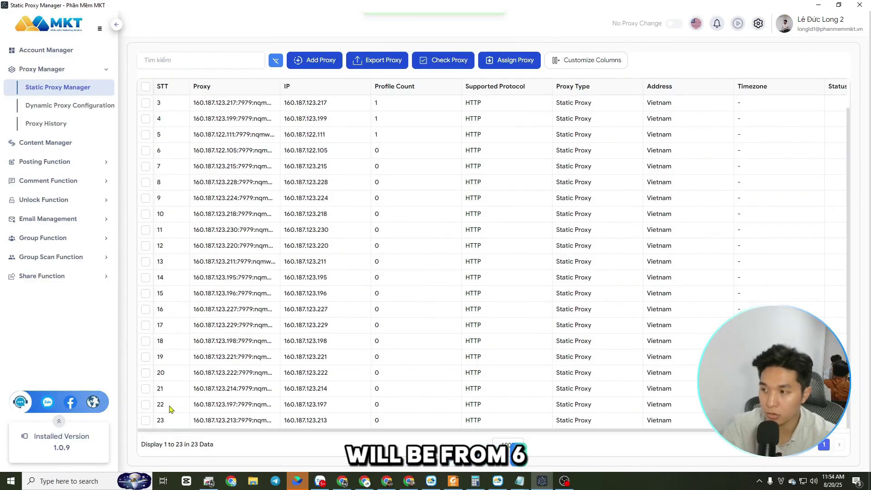
scroll(169, 151, "up", 1)
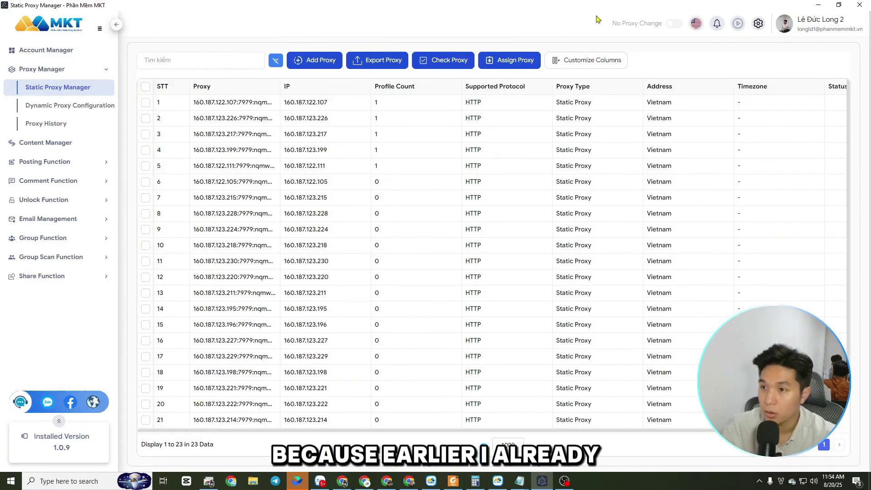
In Assign Proxy, clear the five preselected accounts and filter to Accounts Posting 02
left_click(513, 64)
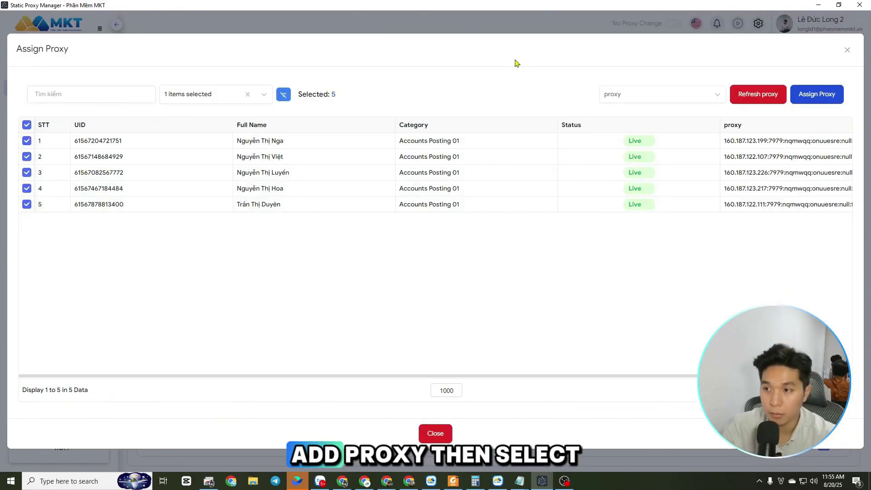
left_click(28, 125)
left_click(200, 97)
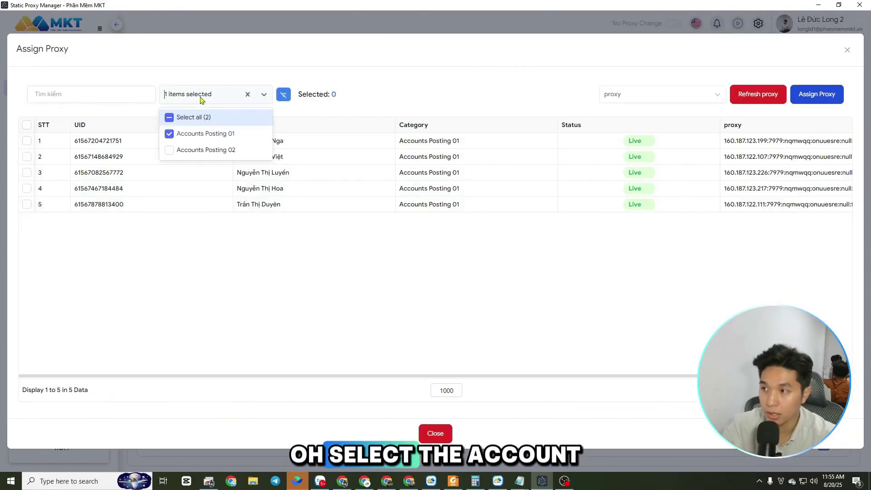
left_click(175, 134)
left_click(171, 151)
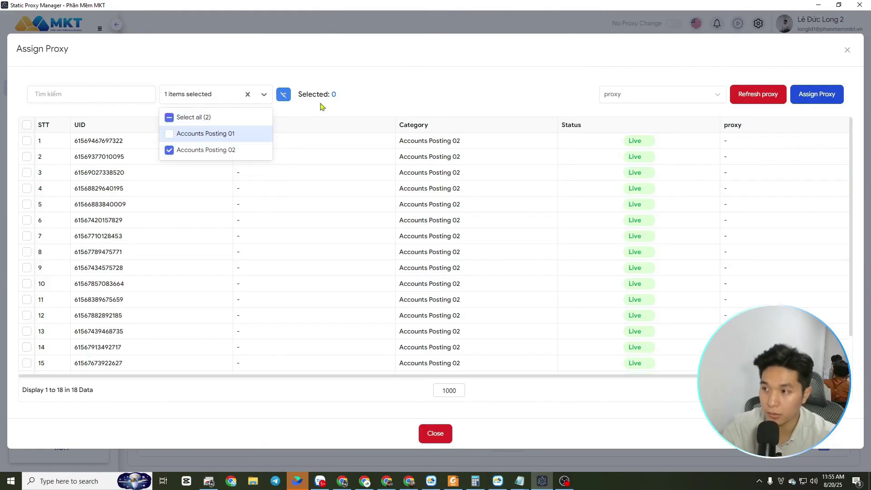
left_click(322, 106)
Select all 18 Accounts Posting 02 accounts and open the proxy mode list
scroll(155, 273, "down", 1)
scroll(149, 327, "up", 1)
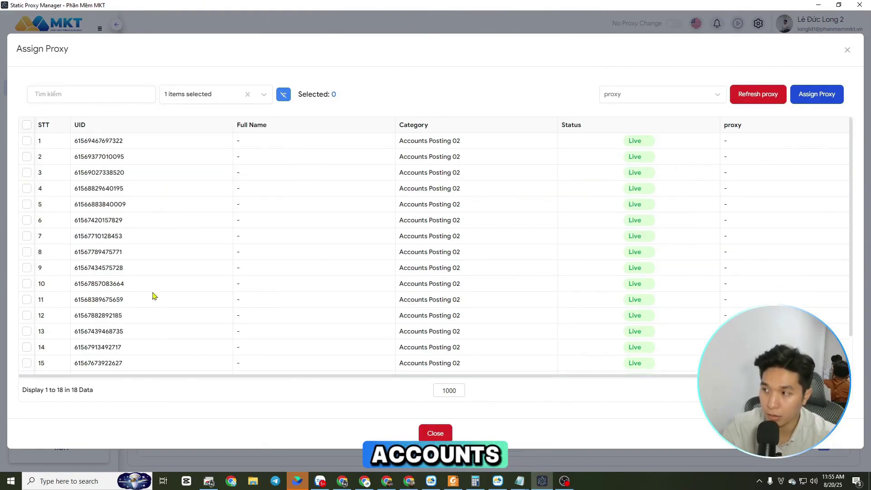
left_click(28, 126)
scroll(98, 205, "down", 1)
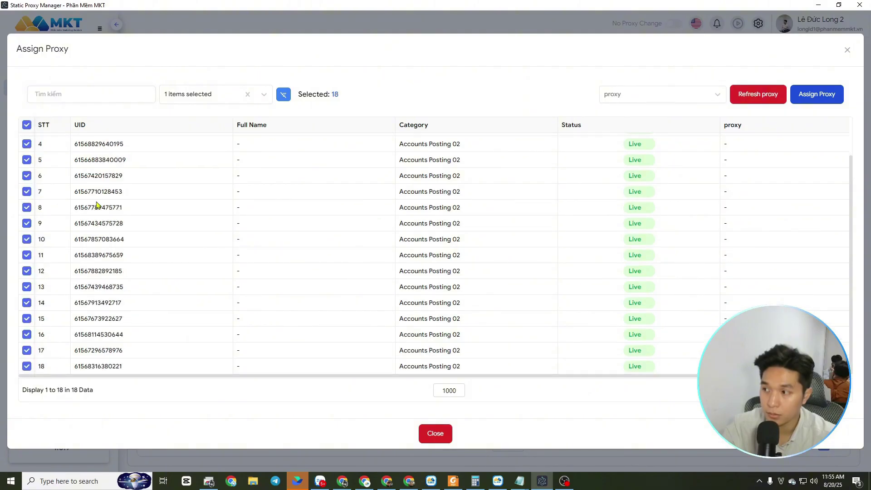
left_click(673, 96)
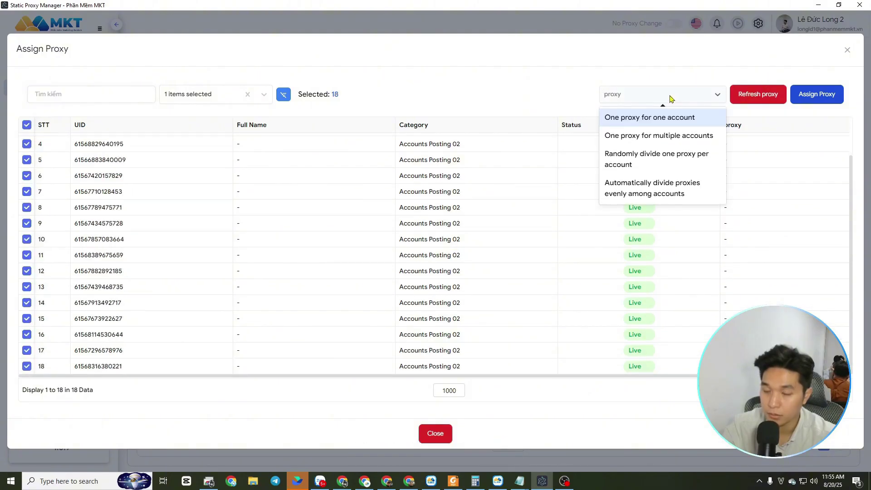
Close the dialog and select the 18 new proxies, numbers 6 through 23
left_click(847, 50)
scroll(290, 238, "down", 1)
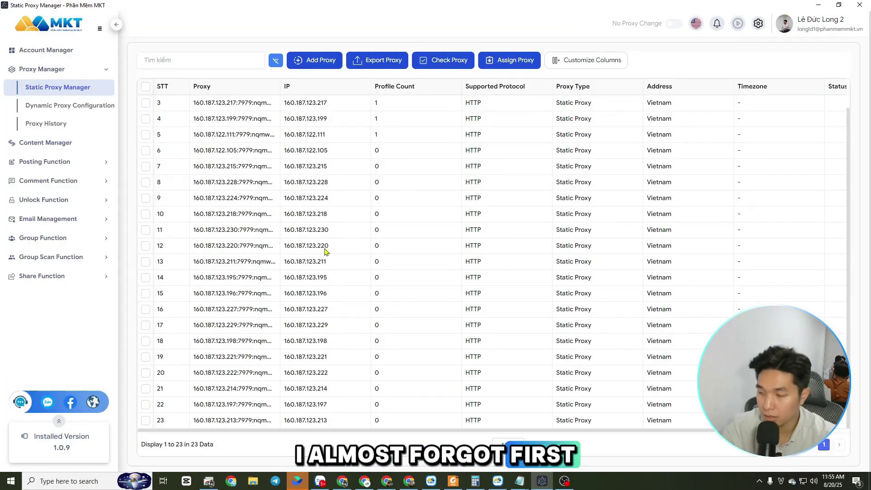
scroll(325, 251, "up", 1)
scroll(207, 246, "down", 1)
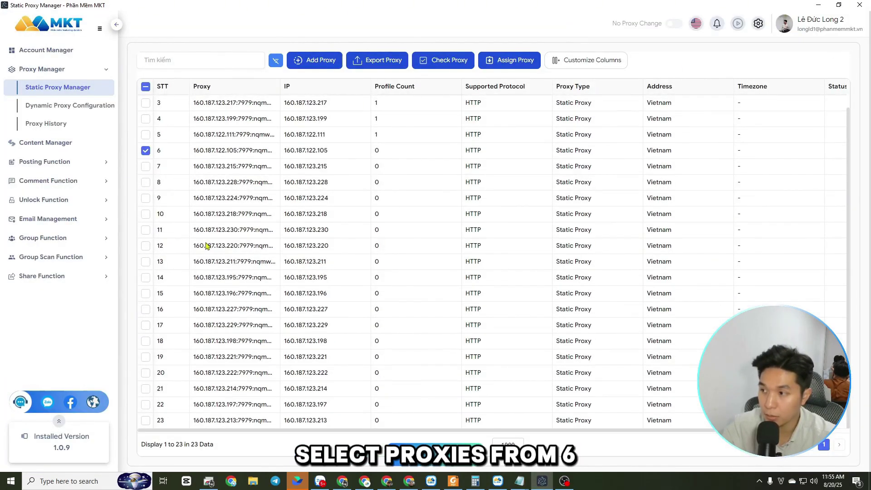
left_click(145, 420, "shift")
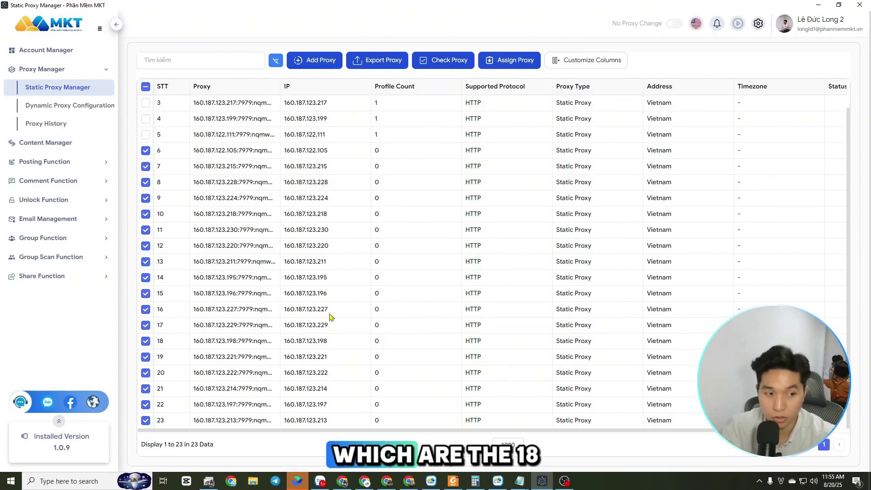
Reopen Assign Proxy, select every listed account and choose 'One proxy for one account'
left_click(508, 61)
left_click(230, 100)
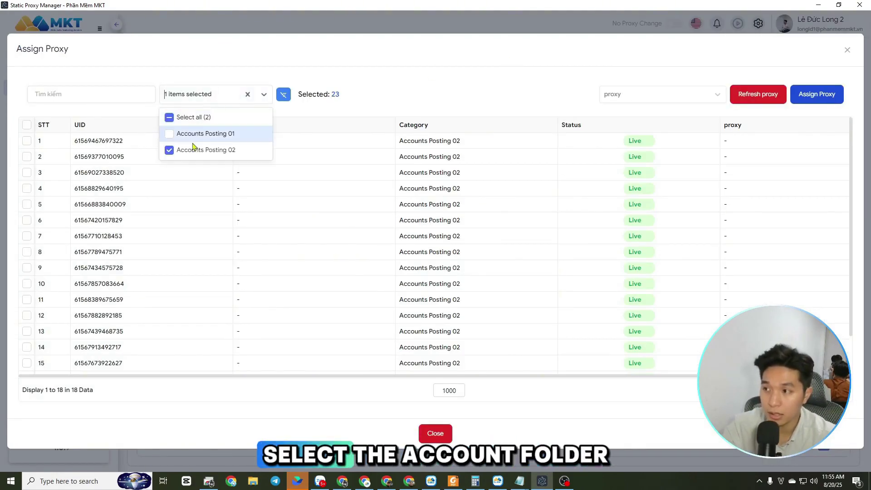
left_click(331, 74)
scroll(138, 254, "down", 2)
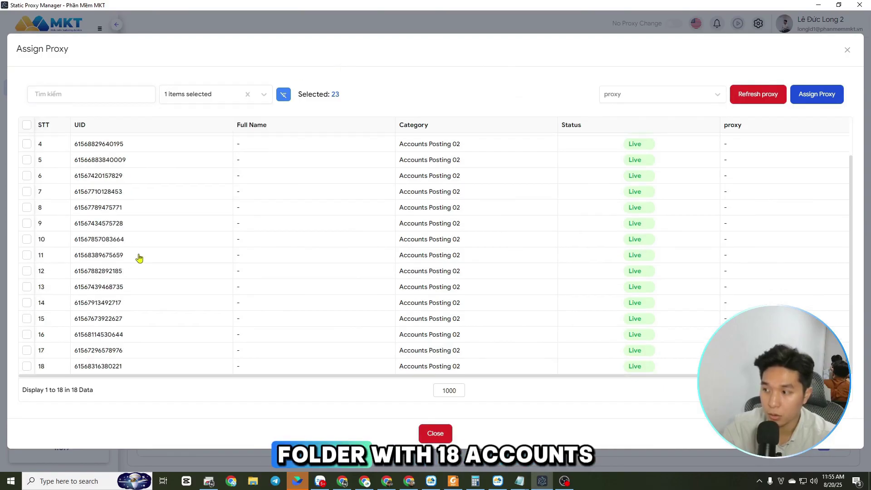
scroll(132, 250, "up", 2)
left_click(26, 125)
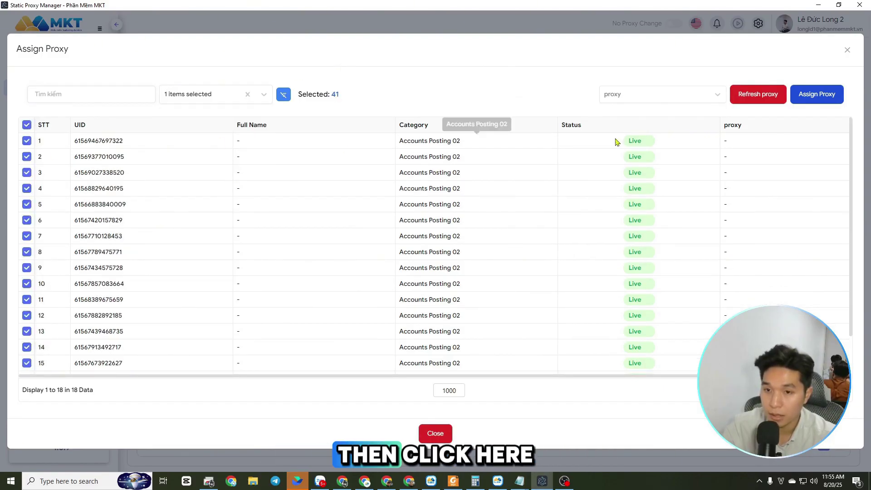
left_click(676, 94)
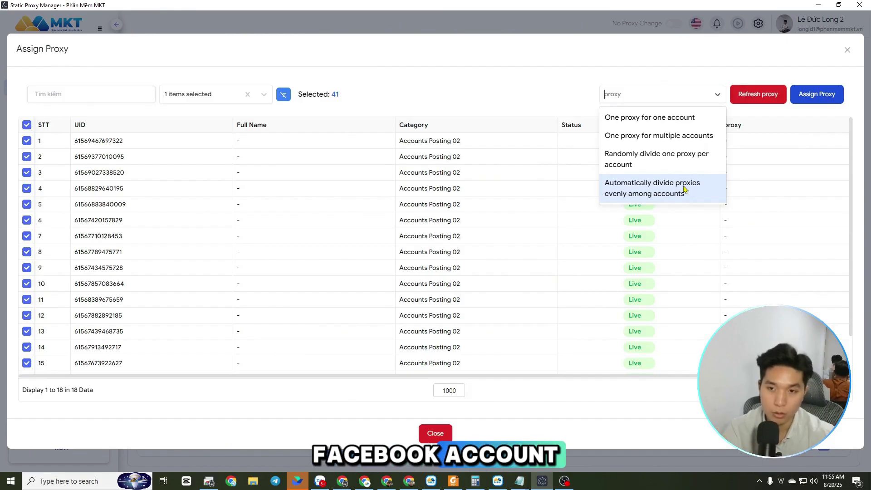
left_click(665, 120)
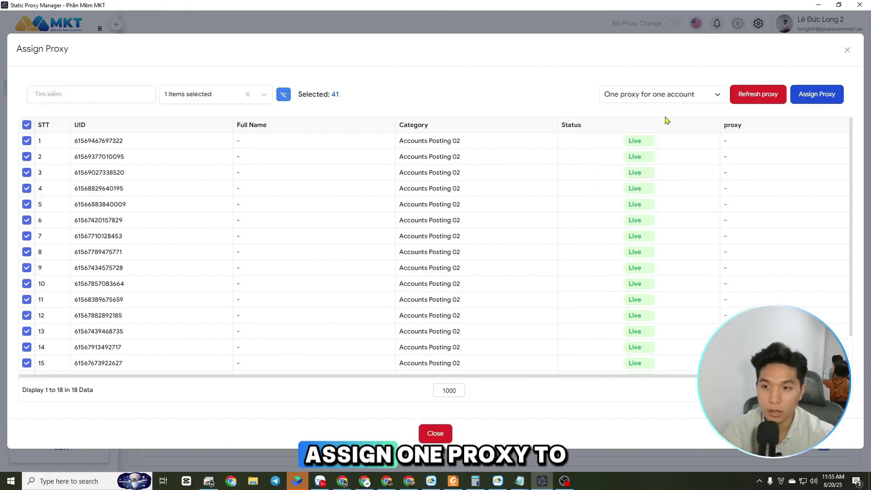
Assign the selected proxies to the accounts in one-proxy-per-account mode
left_click(642, 97)
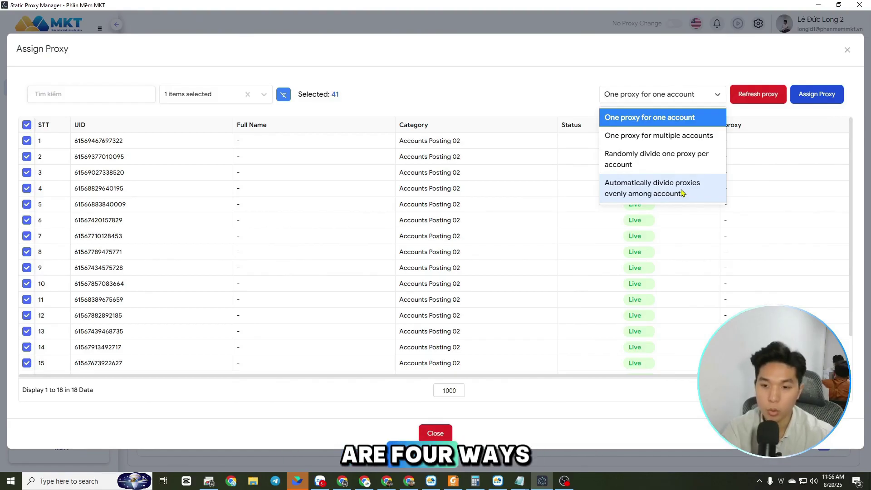
left_click(682, 121)
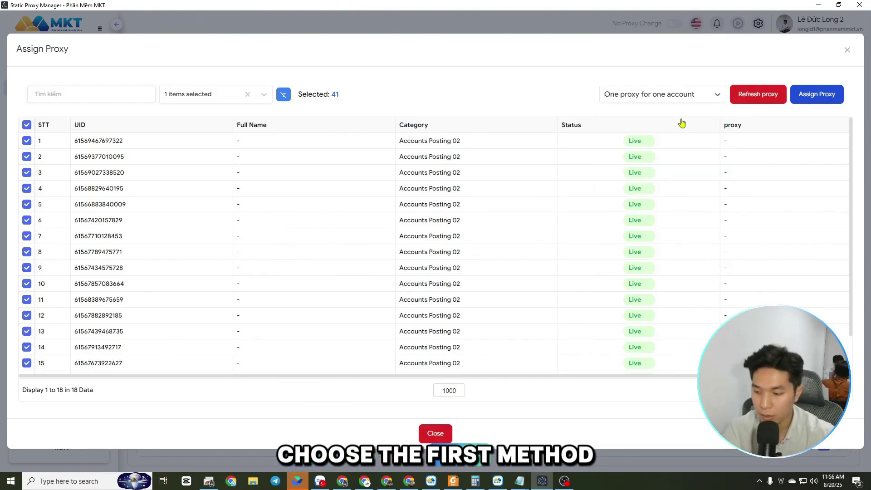
left_click(823, 96)
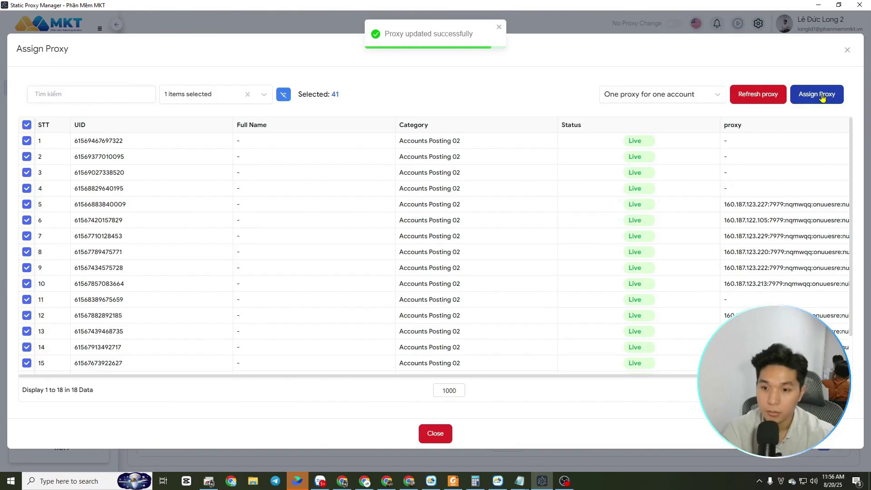
scroll(764, 162, "down", 1)
scroll(764, 164, "up", 1)
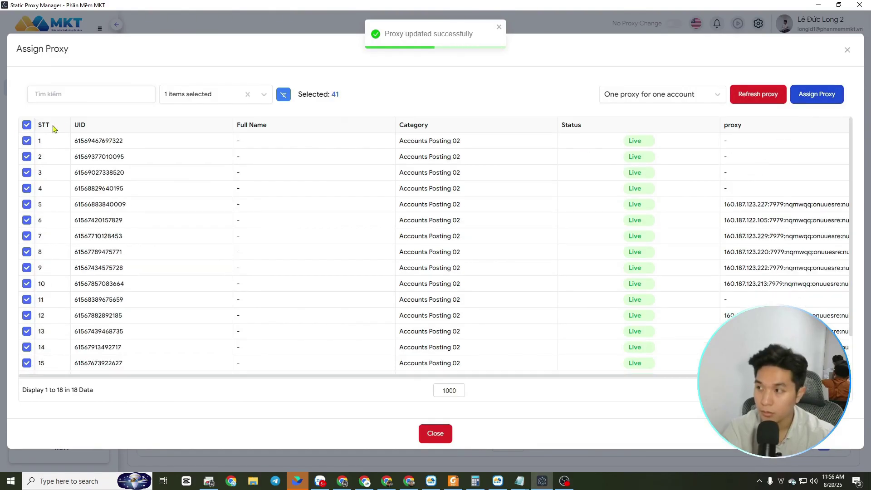
left_click(635, 98)
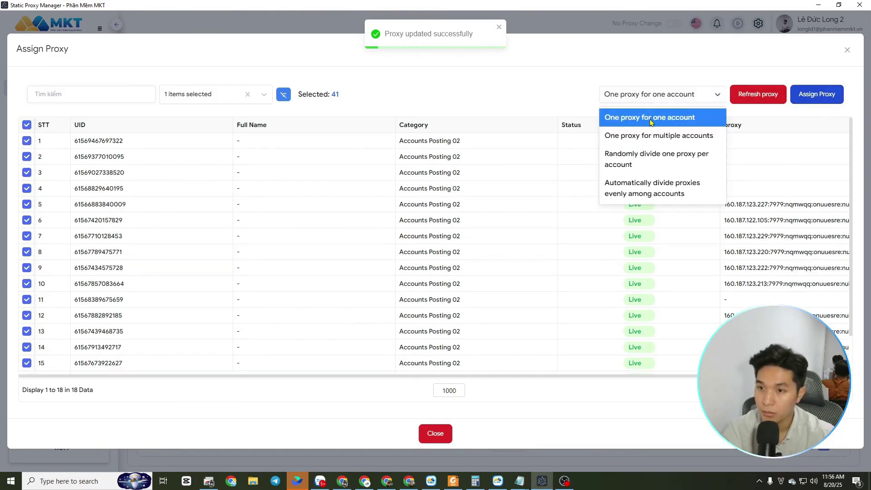
left_click(651, 120)
scroll(739, 241, "down", 1)
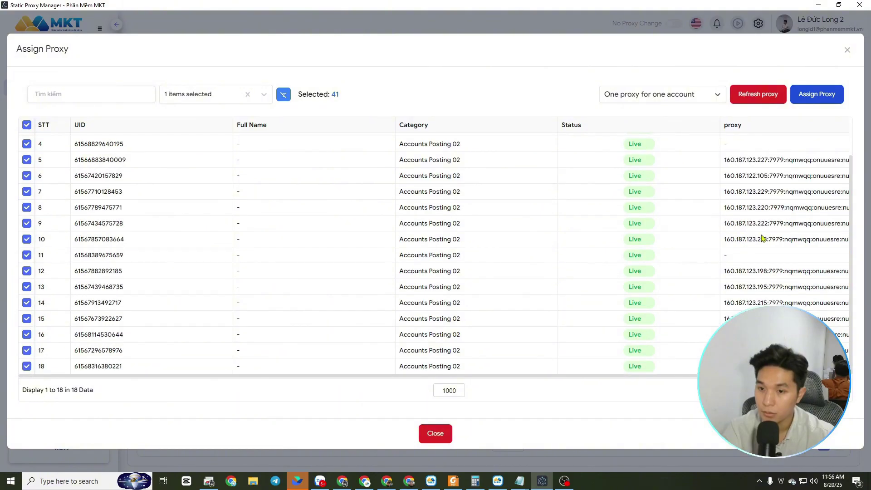
scroll(743, 236, "up", 1)
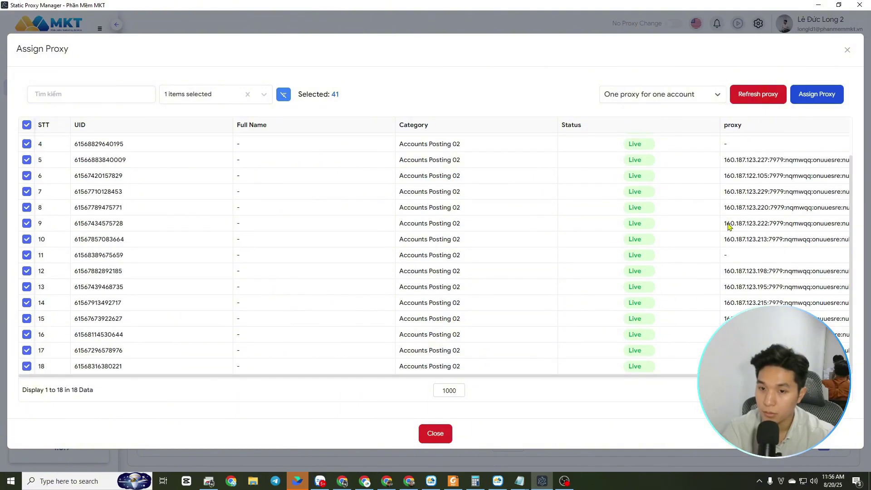
Select all proxies, reopen Assign Proxy and select every Accounts Posting 02 account
left_click(848, 50)
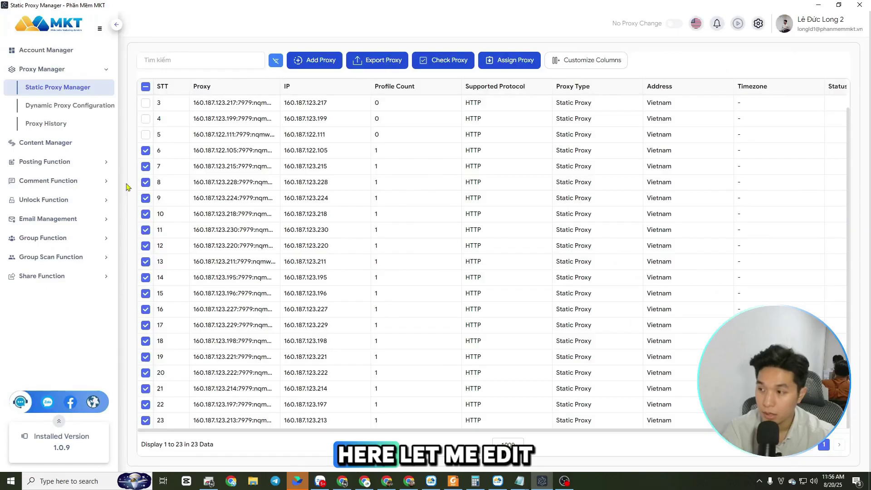
left_click(145, 87)
left_click(524, 64)
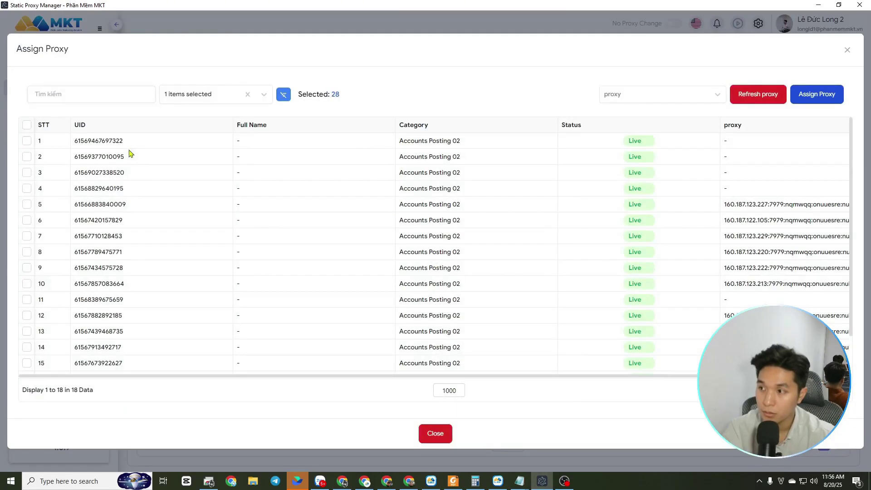
left_click(208, 94)
left_click(174, 150)
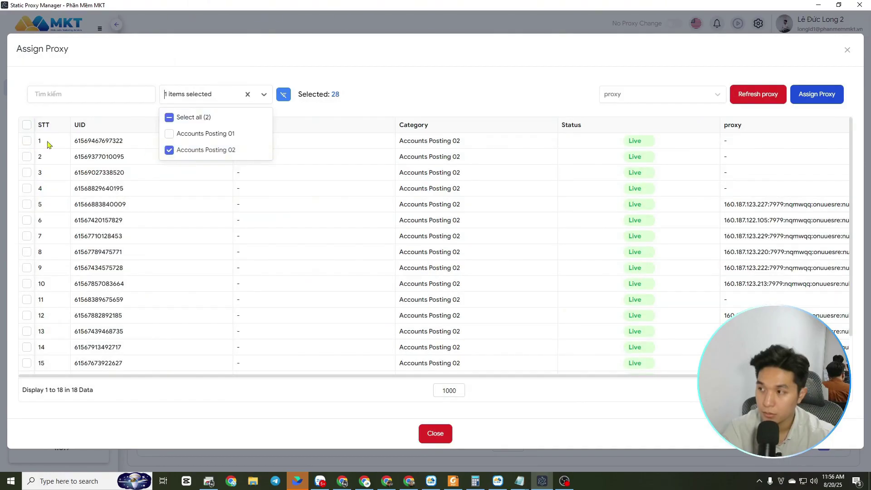
left_click(26, 125)
Assign proxies to all 18 accounts using 'One proxy for one account' mode
left_click(673, 92)
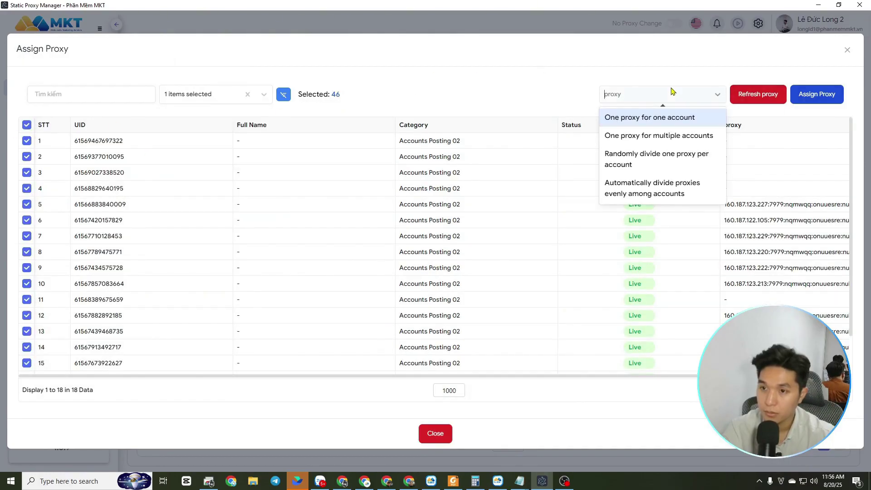
left_click(661, 118)
scroll(663, 247, "down", 2)
scroll(665, 245, "up", 2)
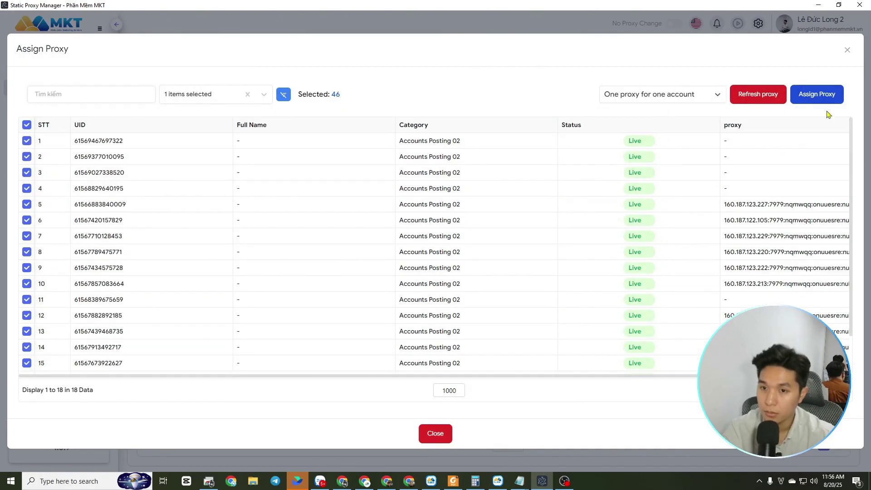
left_click(815, 95)
scroll(796, 249, "down", 2)
scroll(787, 251, "up", 2)
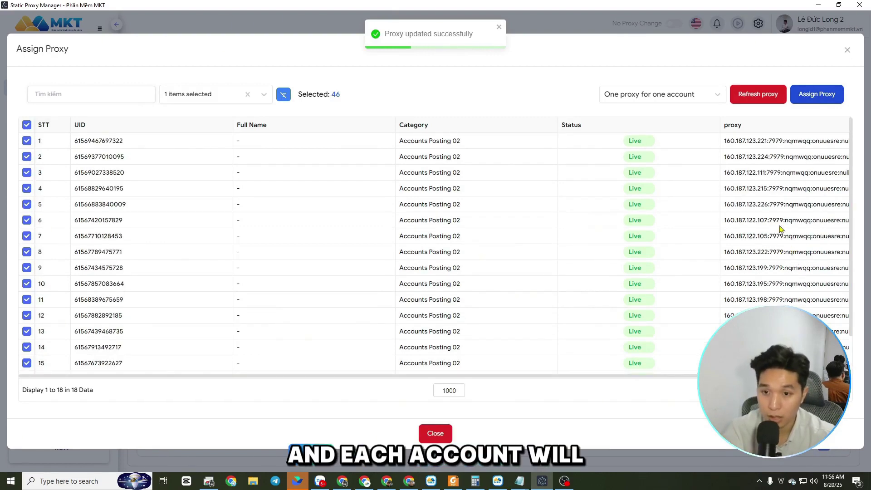
scroll(779, 238, "down", 2)
View Dynamic Proxy Configuration and Proxy History, then return to Static Proxy Manager and collapse Proxy Manager
left_click(848, 49)
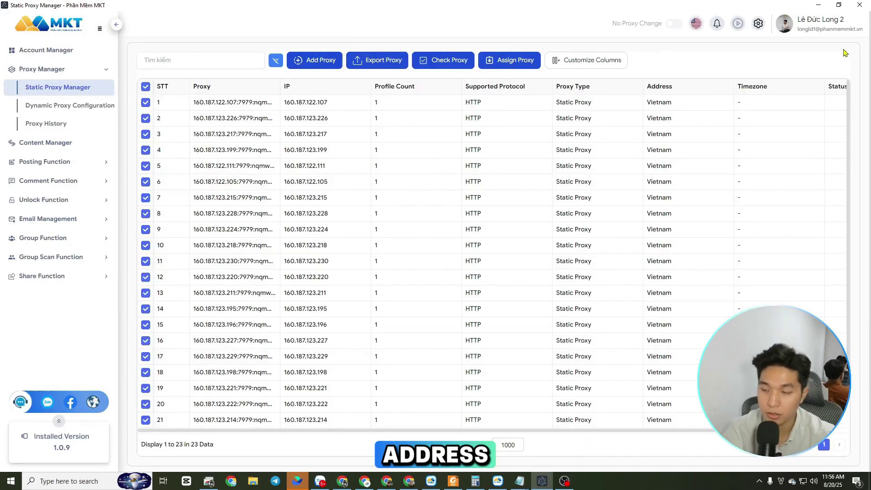
left_click(78, 108)
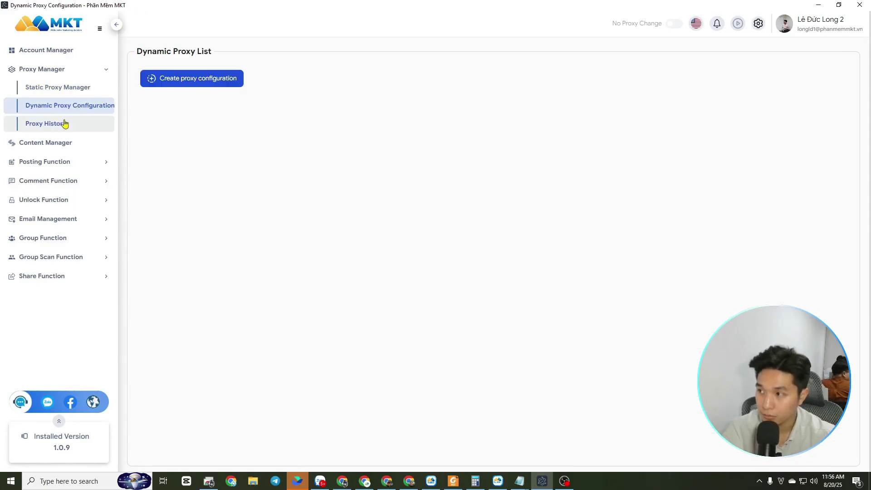
left_click(64, 124)
left_click(75, 90)
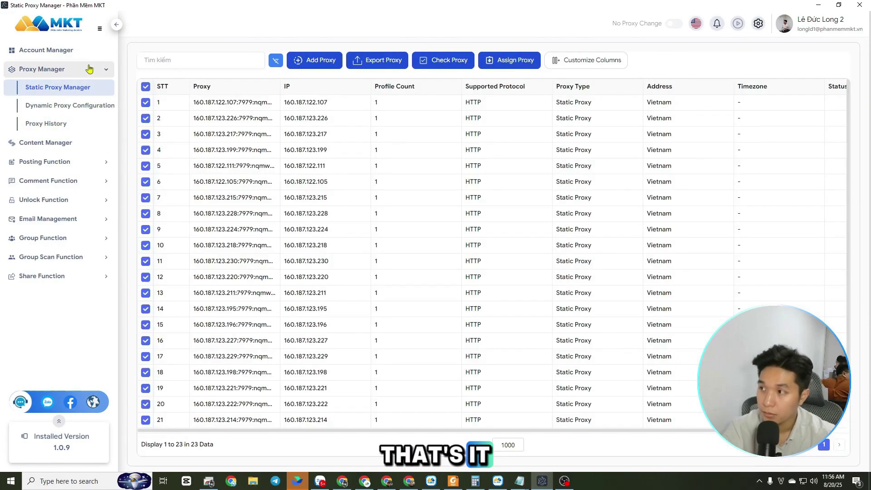
left_click(65, 129)
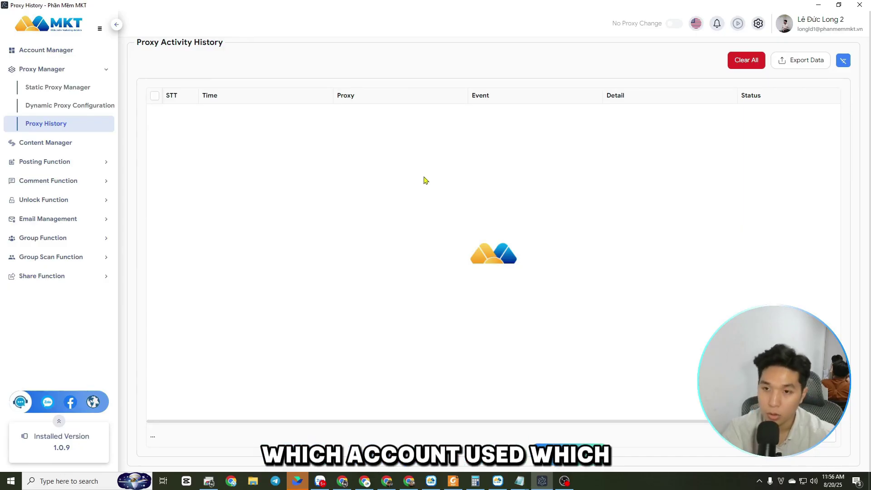
left_click(70, 87)
left_click(81, 70)
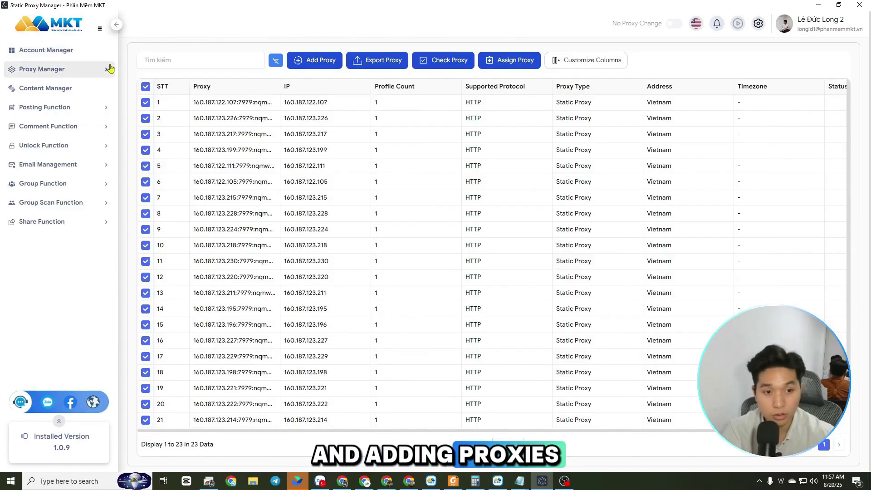
Select accounts 19–23 in the account list and run Login to Facebook > Login with browser on them
left_click(91, 53)
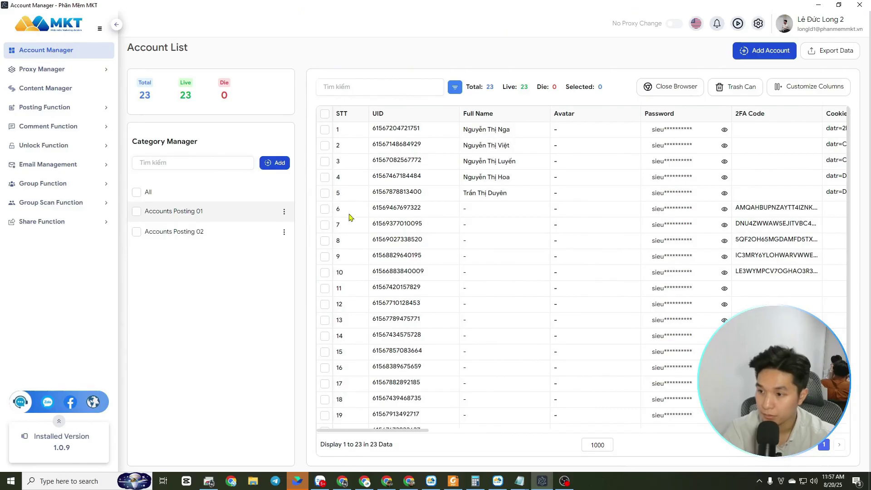
scroll(568, 286, "down", 2)
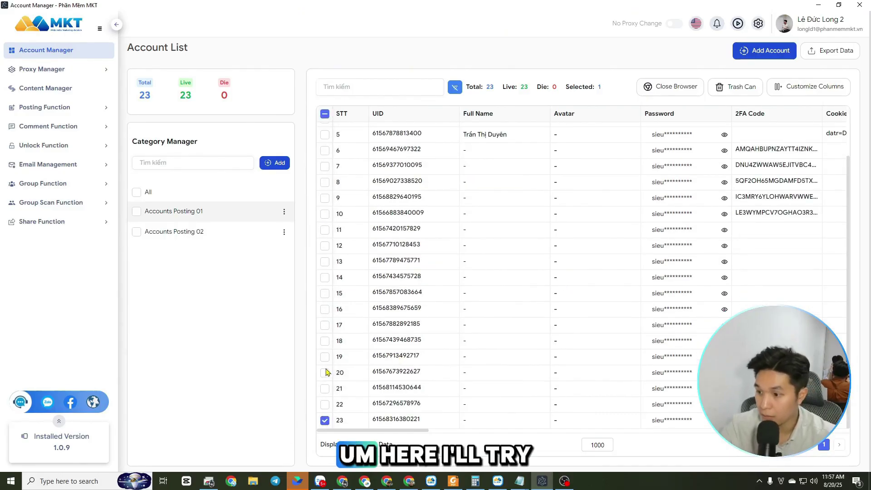
left_click(337, 359, "shift")
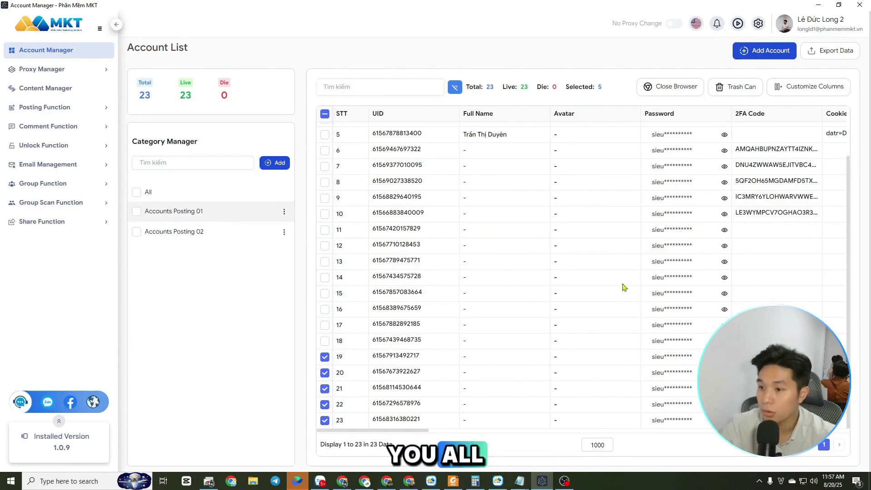
right_click(375, 363)
mouse_move(476, 218)
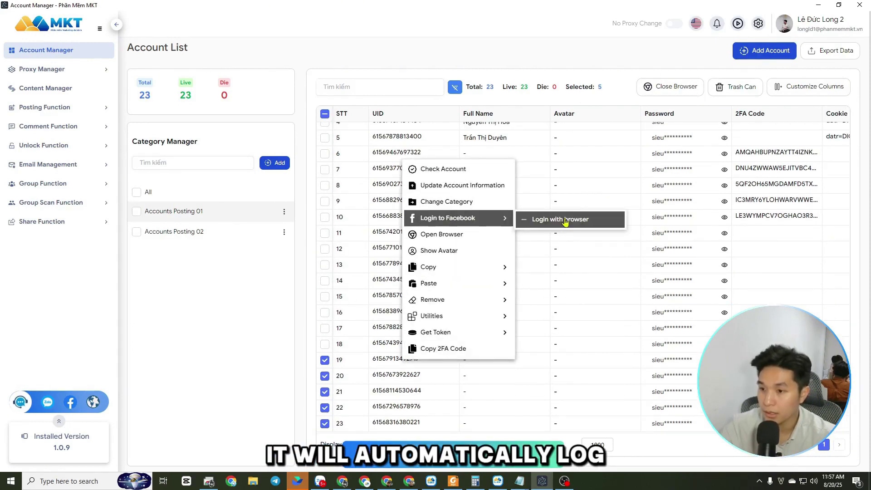
left_click(558, 218)
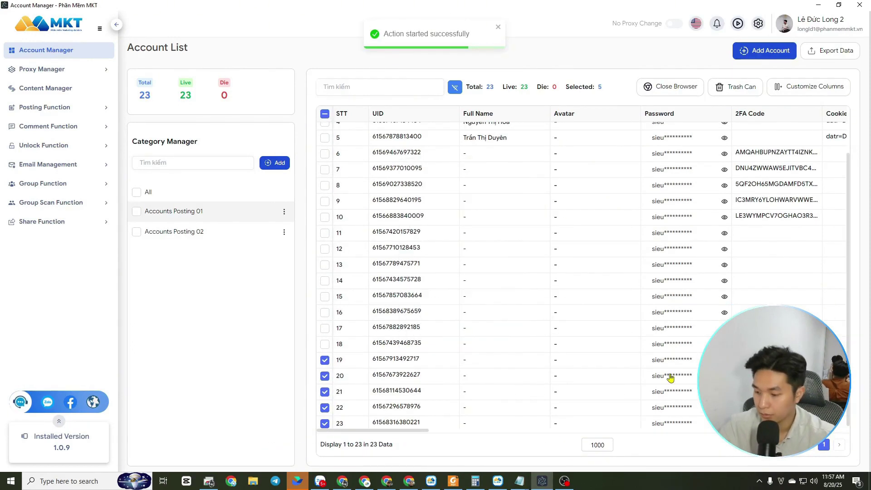